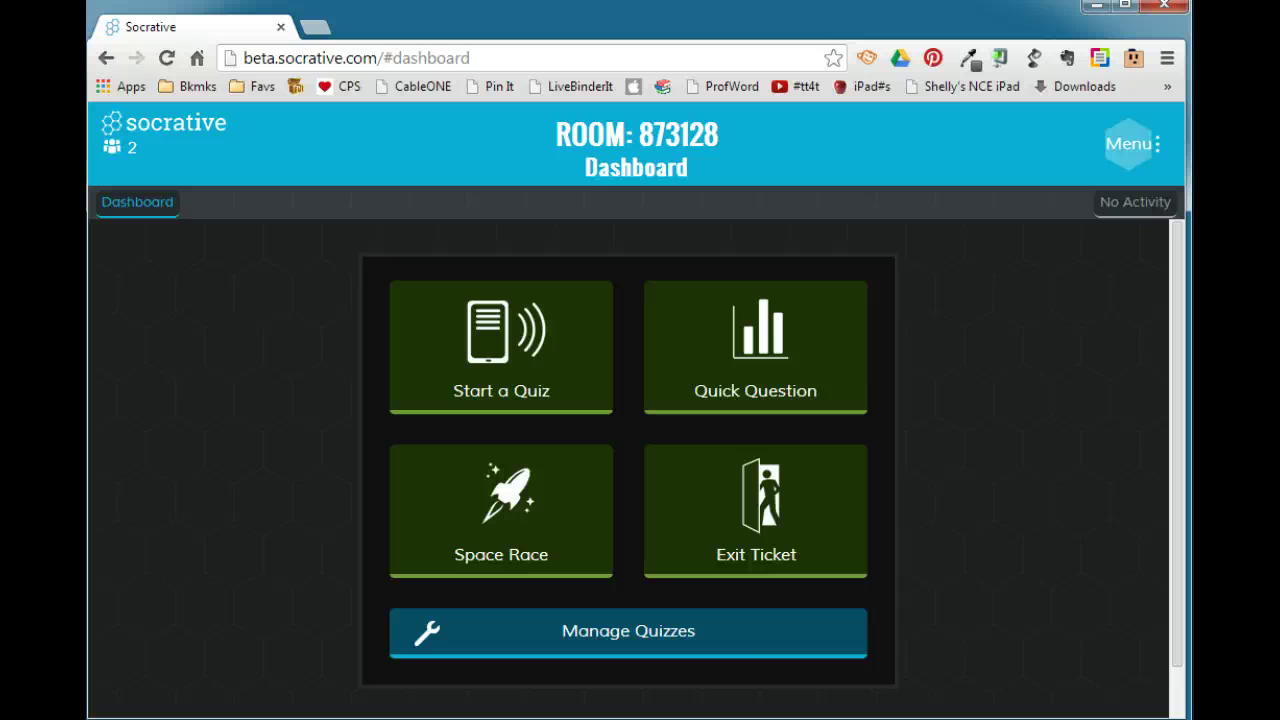
Step: Go from the Dashboard to the Manage Quizzes page
left_click(634, 630)
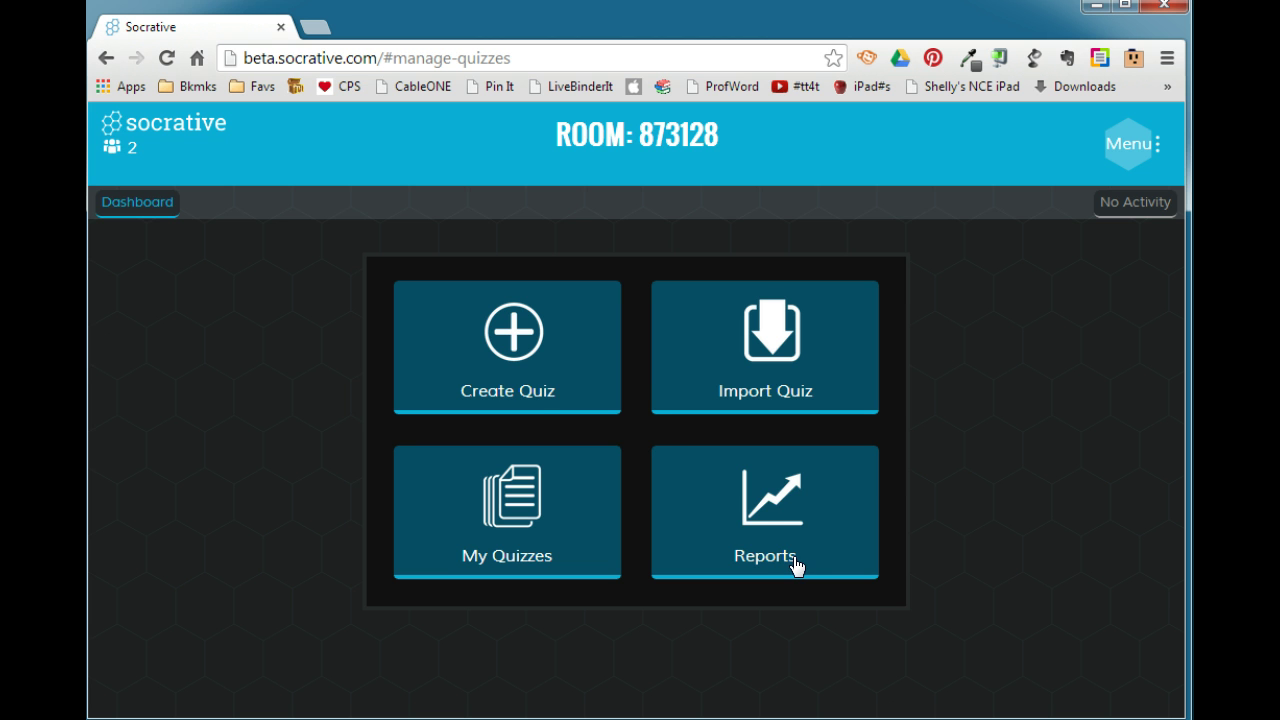
Step: Create a new quiz and name it 'Computer Parts'
left_click(519, 345)
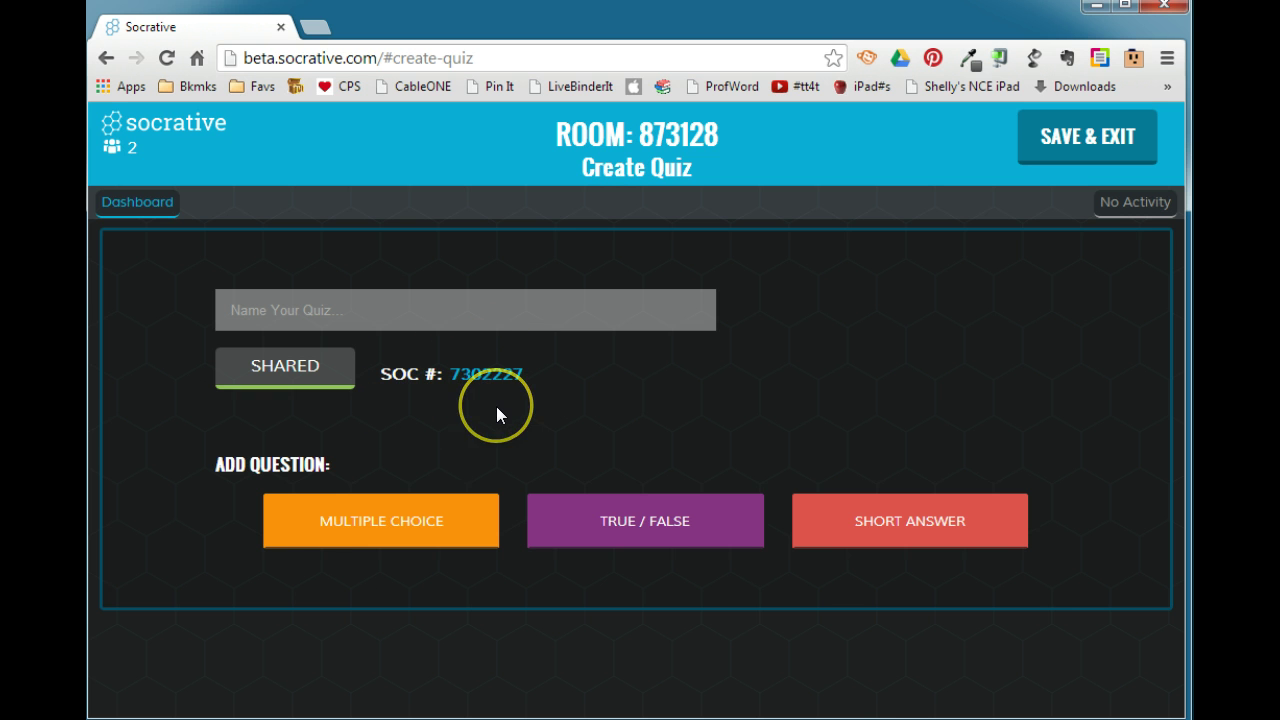
type("Computer Parts")
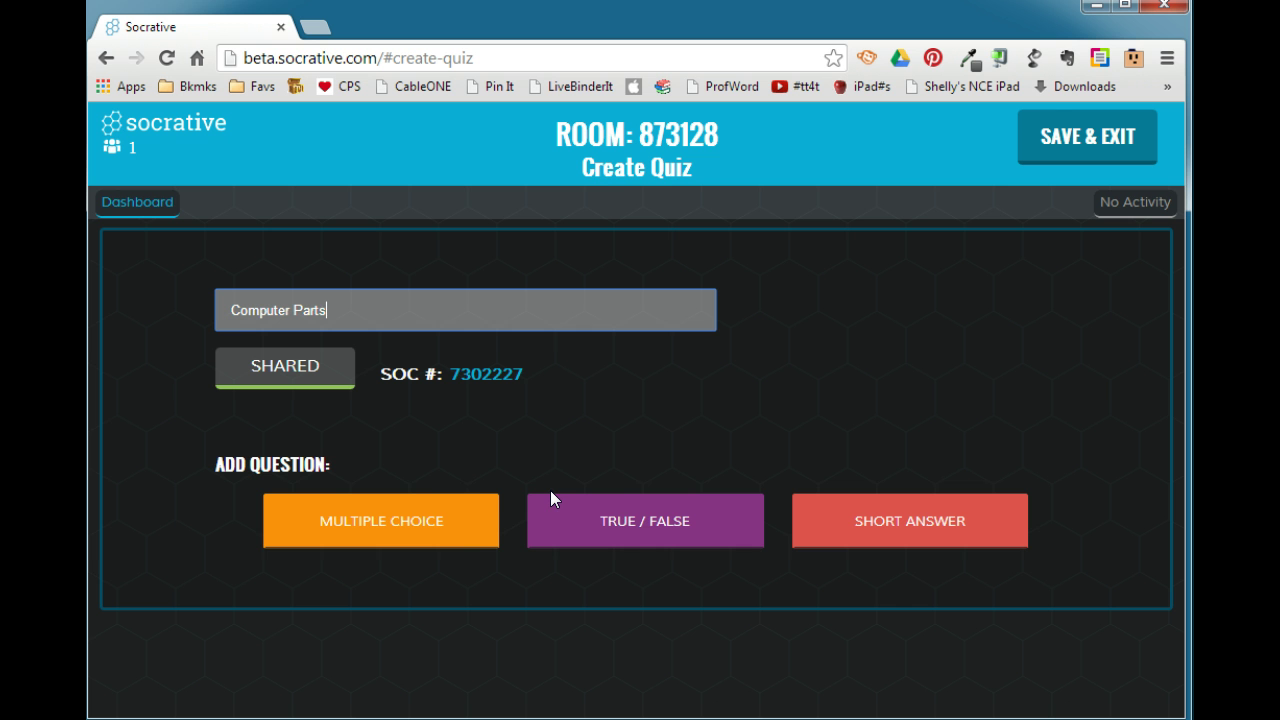
Step: Save the title and add a multiple choice question about the computer's 'brain' with choices RAM, ROM, CPU, Hard drive
left_click(431, 512)
left_click(433, 545)
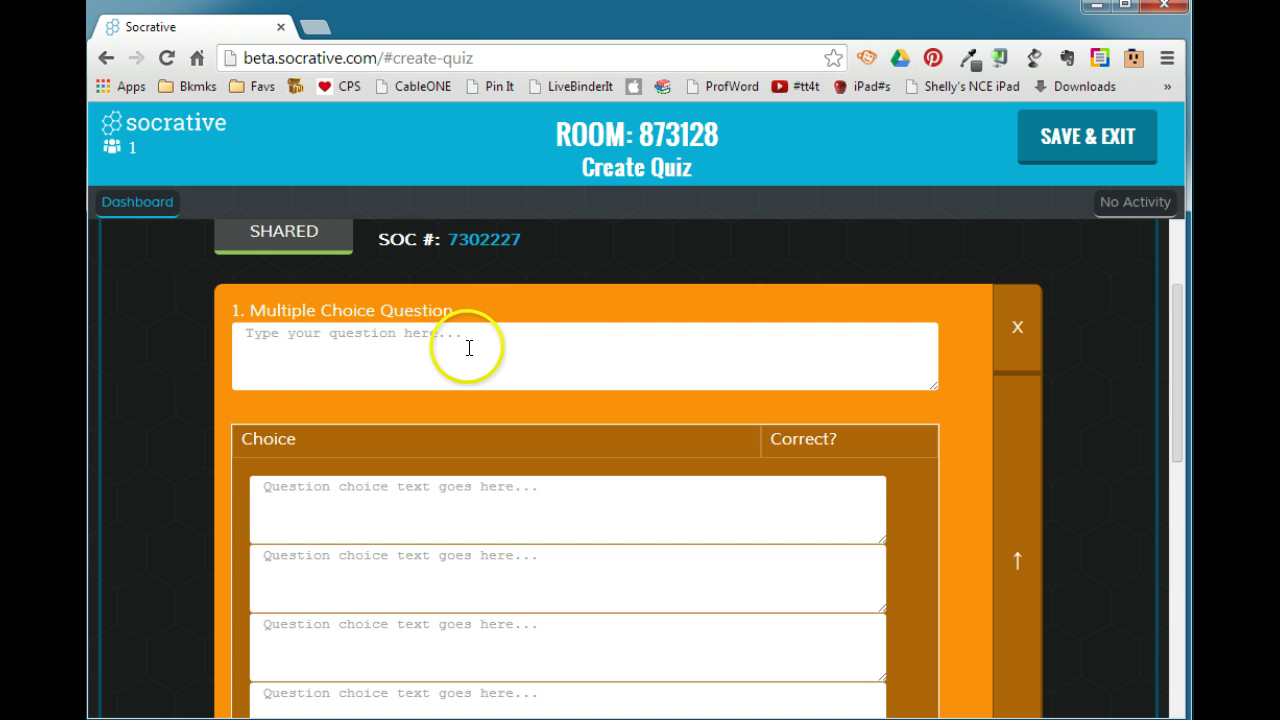
left_click_drag(1177, 343, 1180, 413)
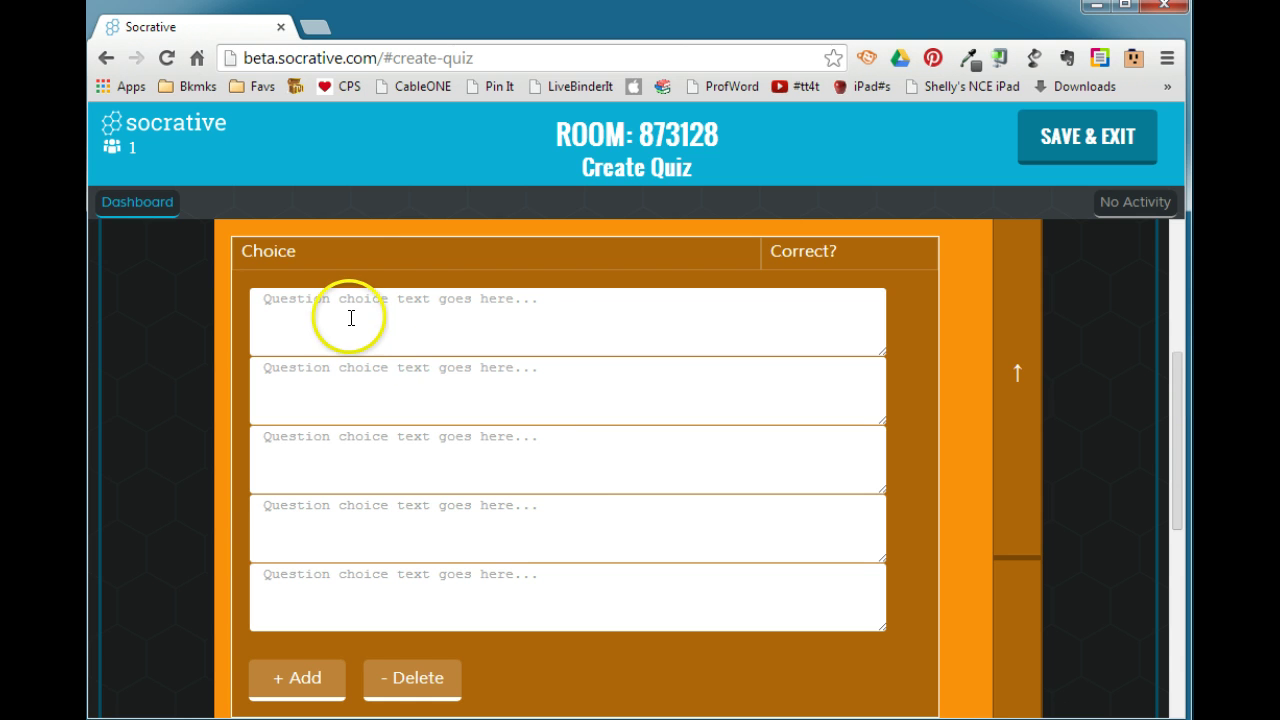
left_click(538, 310)
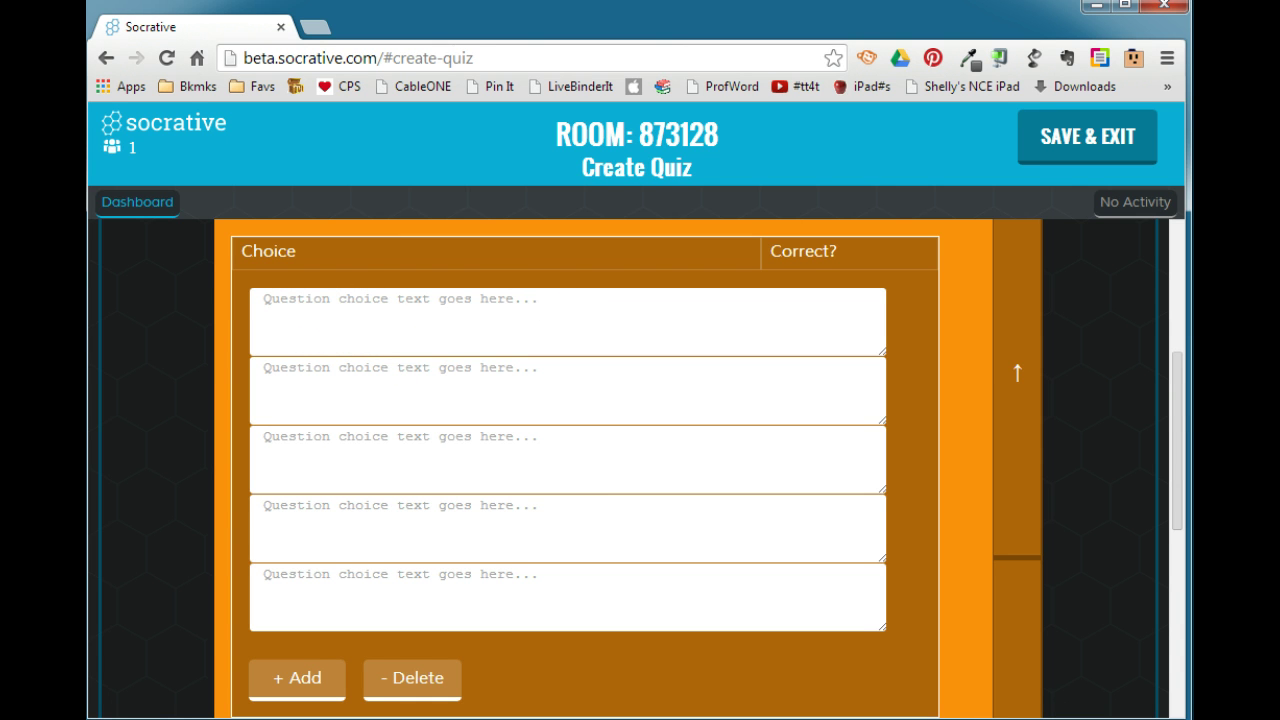
left_click(1086, 542)
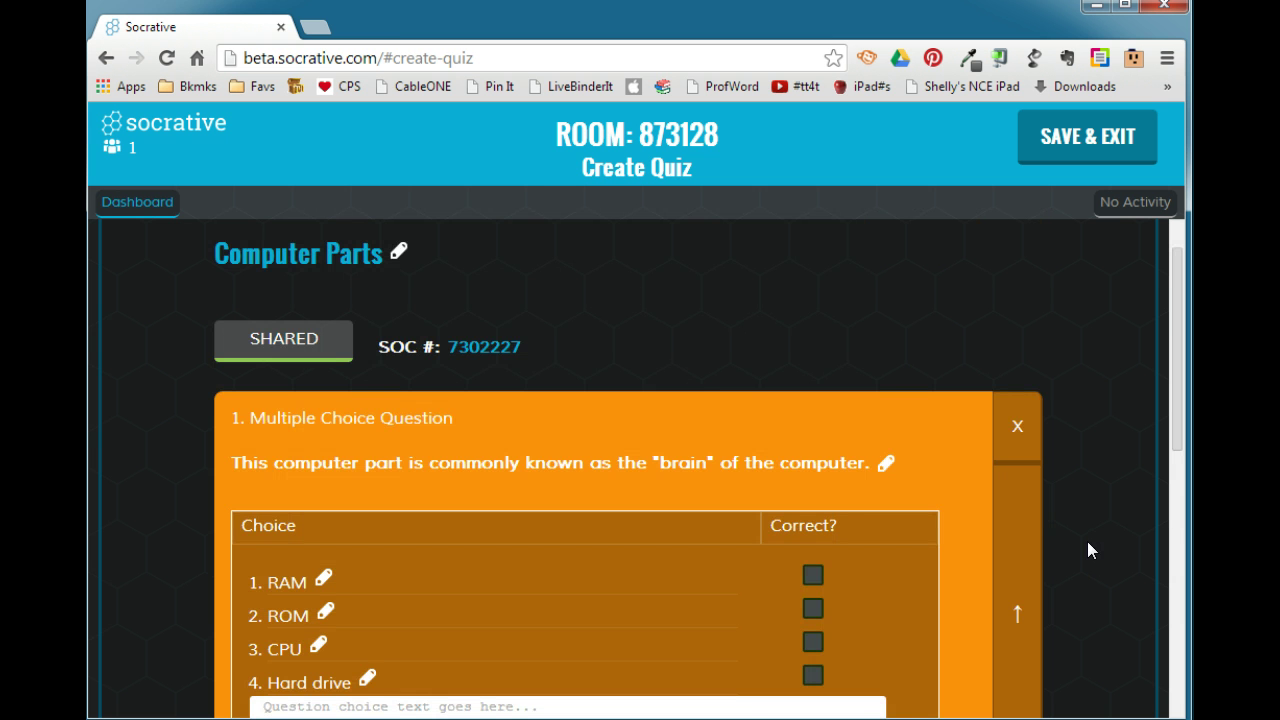
scroll(1087, 541, "down", 1)
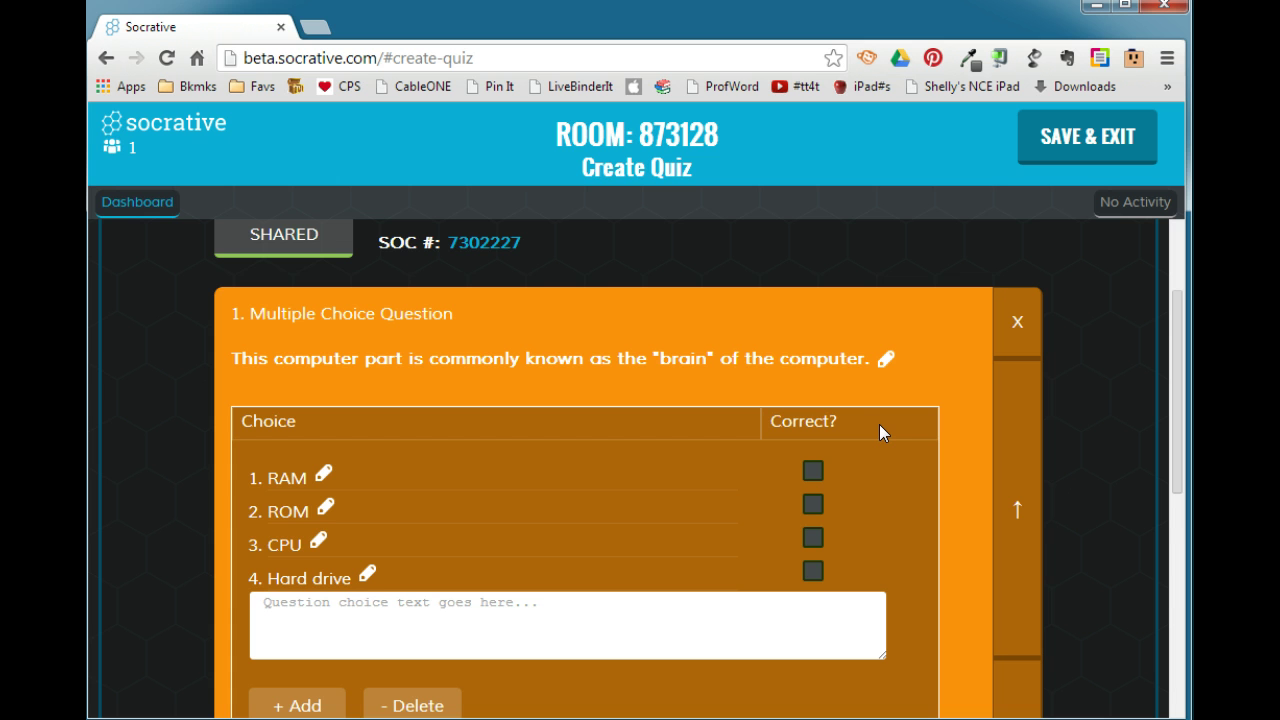
Step: Mark CPU as the correct answer, then reopen the question text and RAM choice for editing
left_click(812, 539)
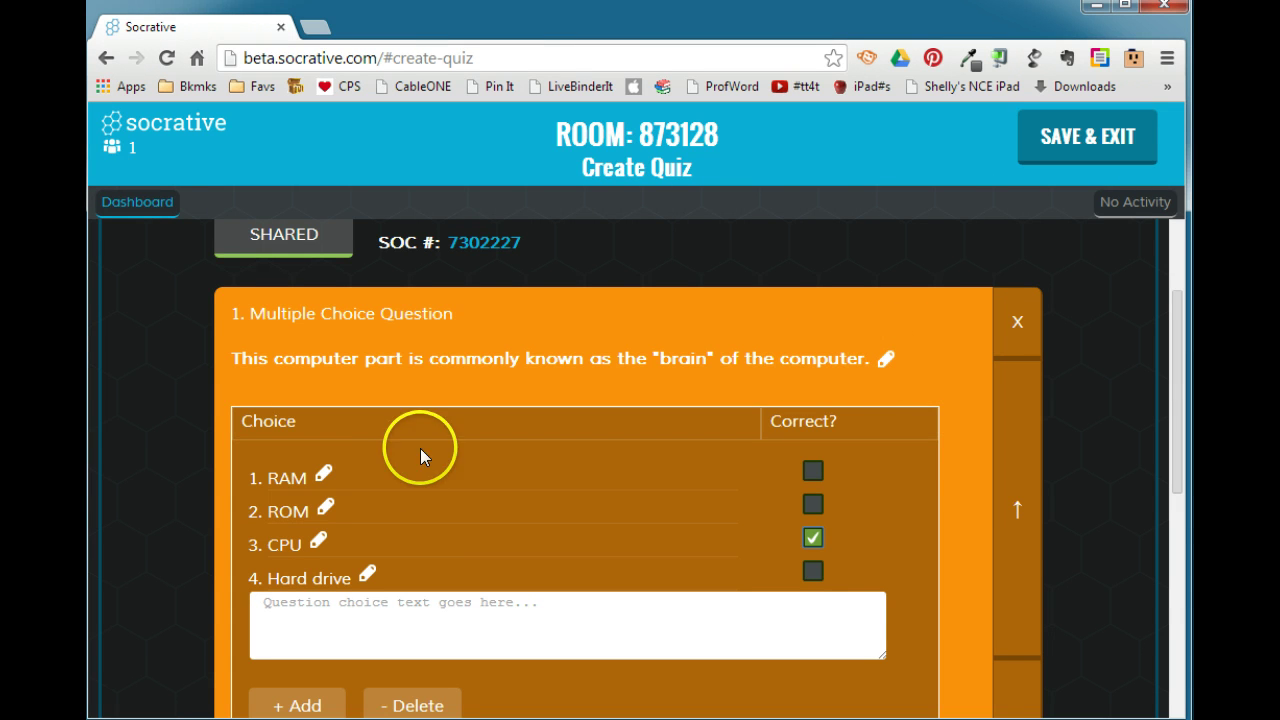
left_click(870, 366)
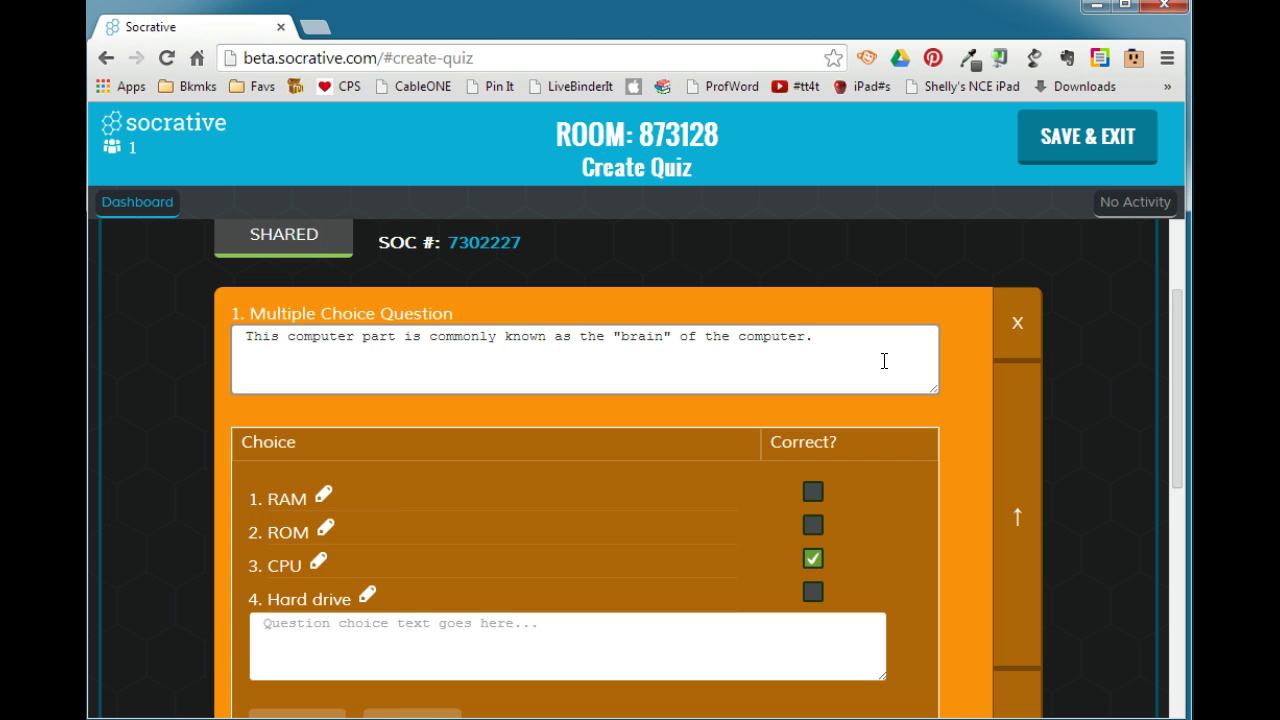
left_click(323, 492)
scroll(574, 509, "down", 2)
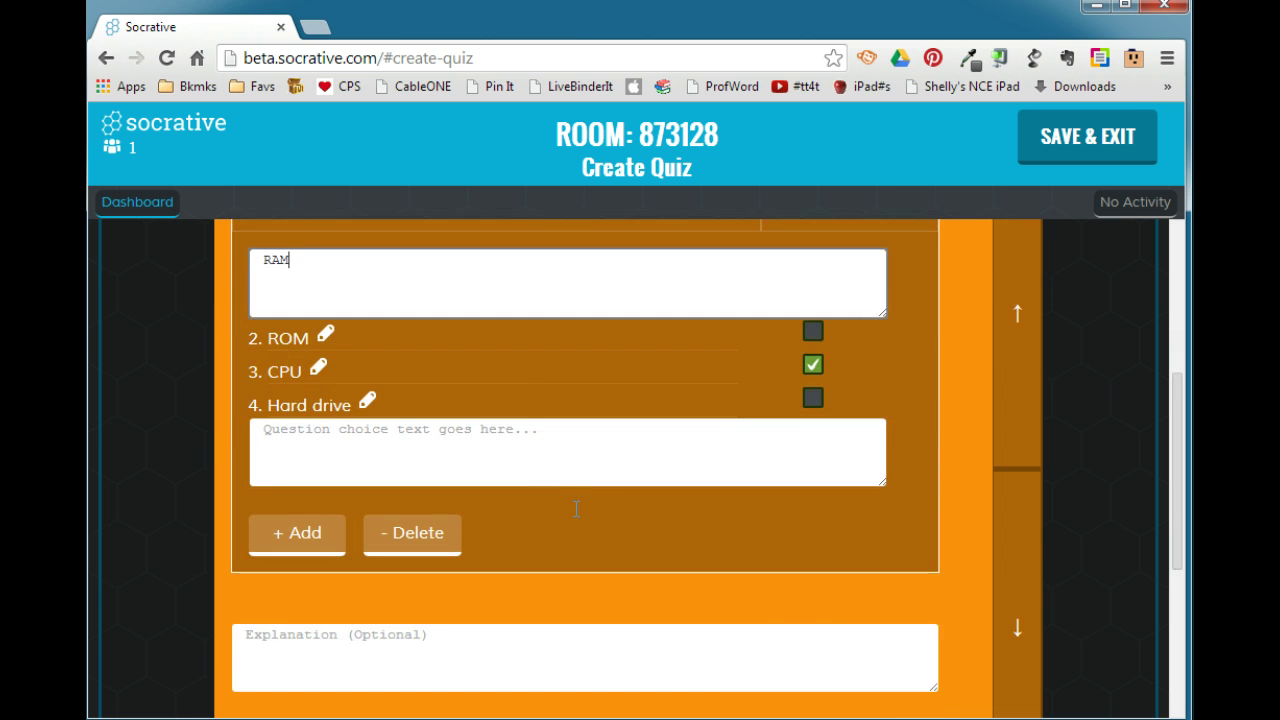
scroll(689, 531, "down", 1)
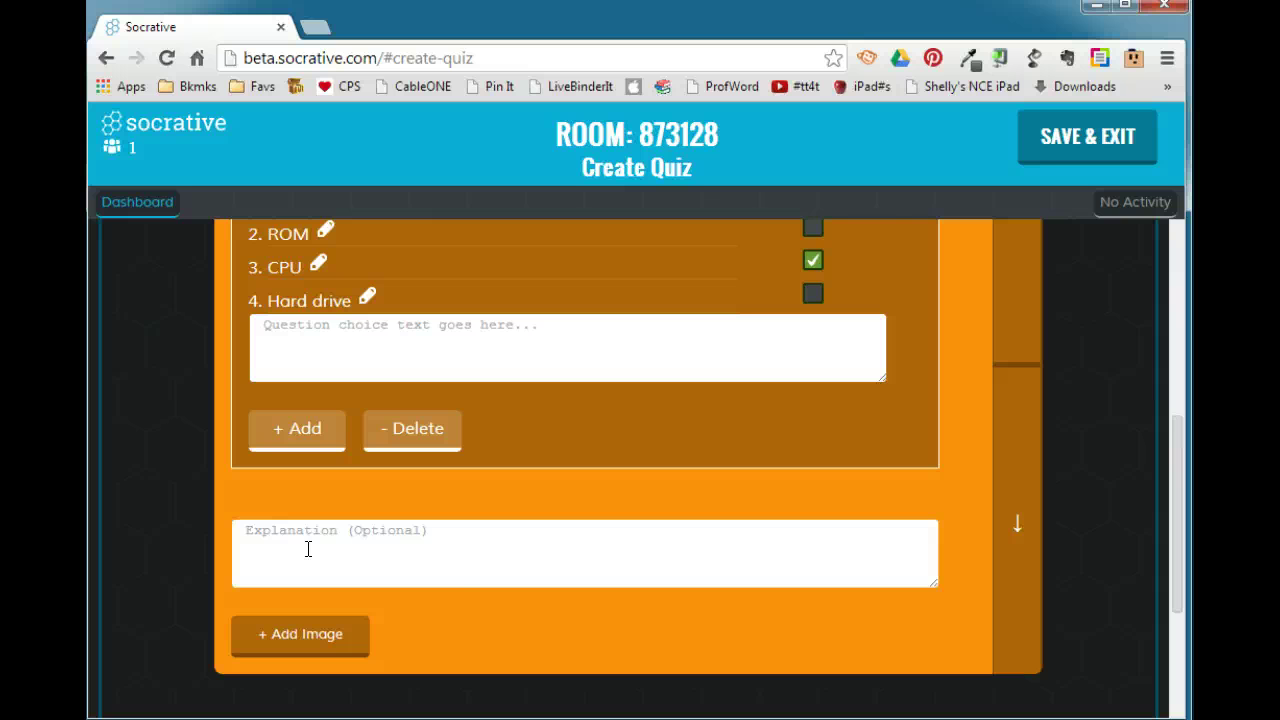
left_click(480, 557)
left_click(318, 638)
scroll(630, 480, "down", 2)
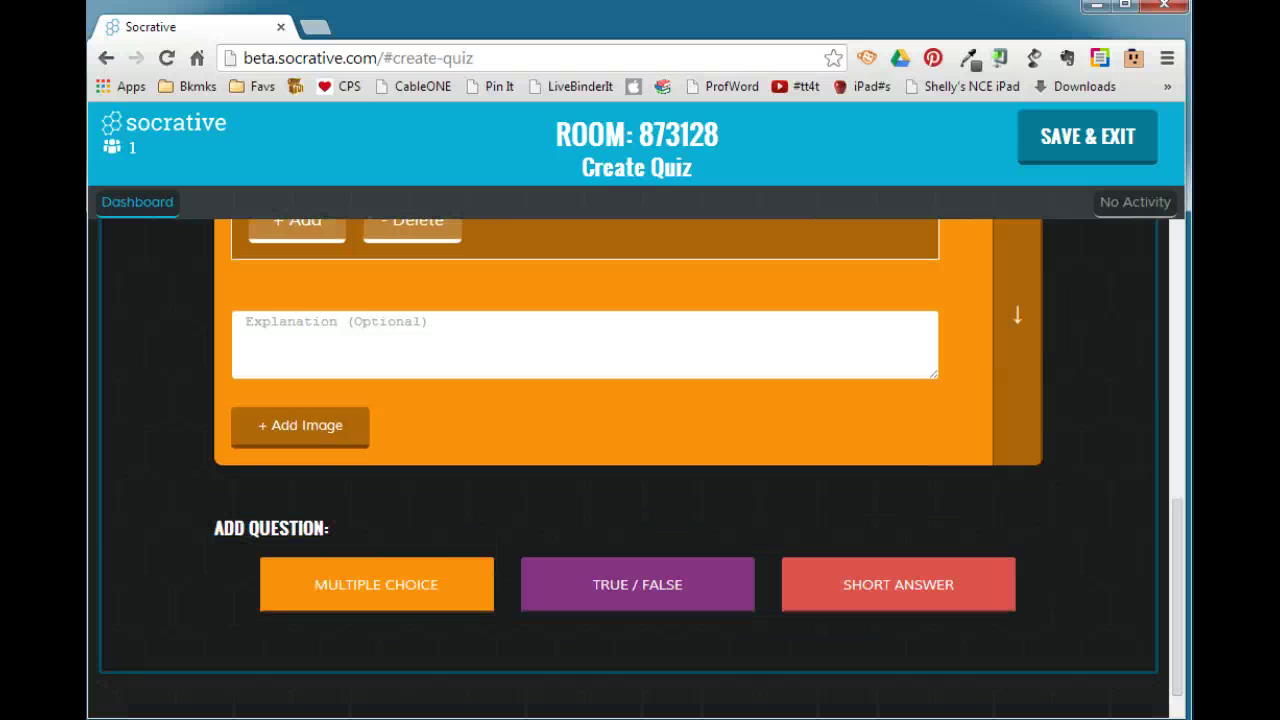
Step: Add a second blank multiple choice question and scroll through both questions
left_click(352, 590)
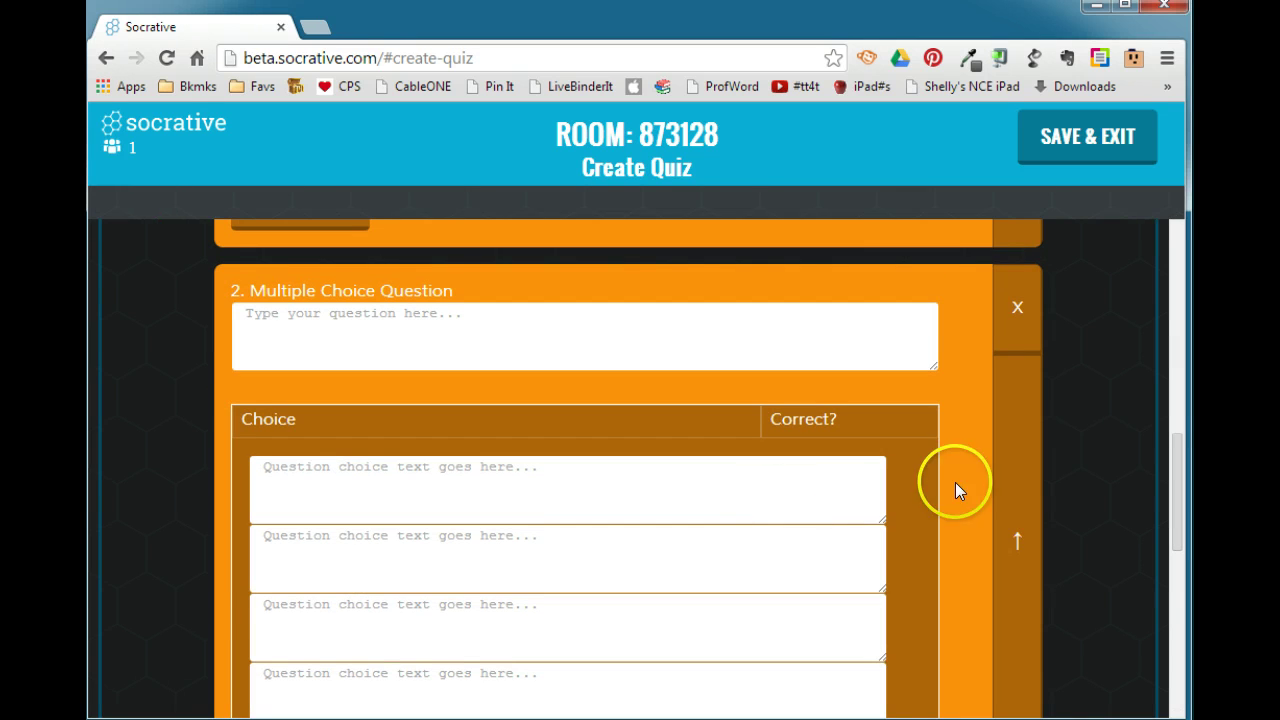
left_click_drag(1180, 486, 1188, 314)
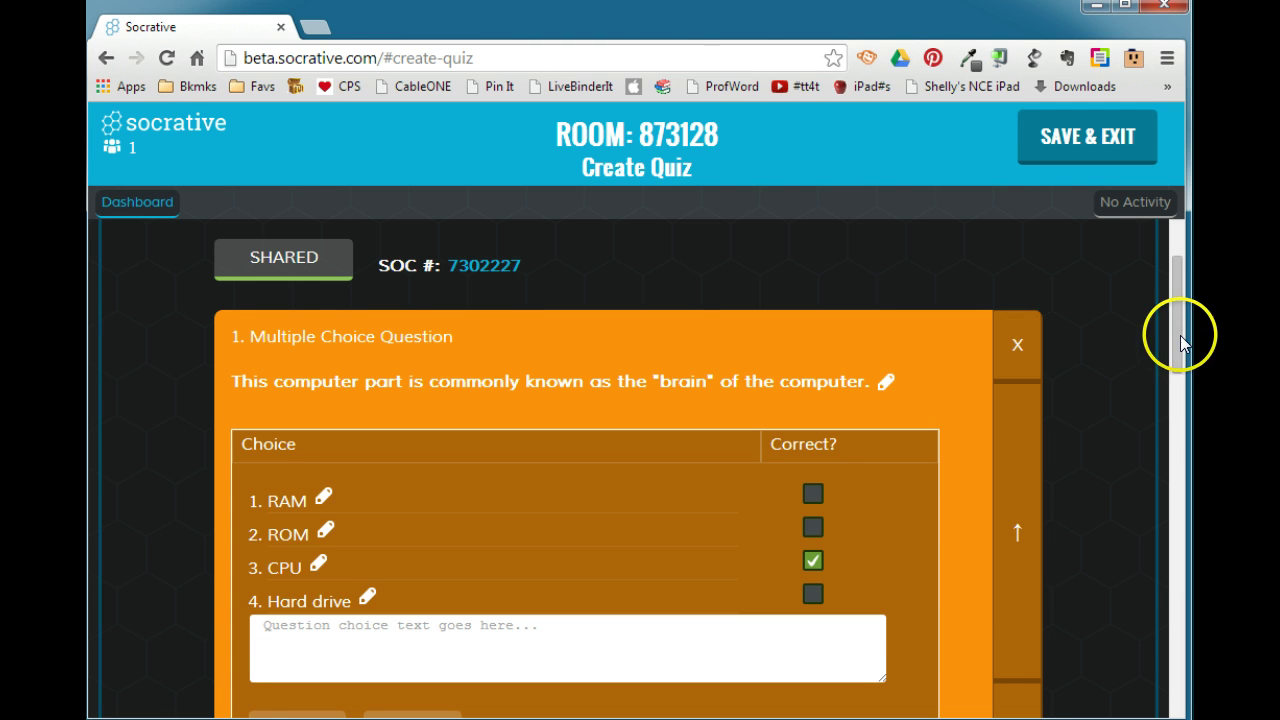
left_click_drag(1175, 320, 1180, 412)
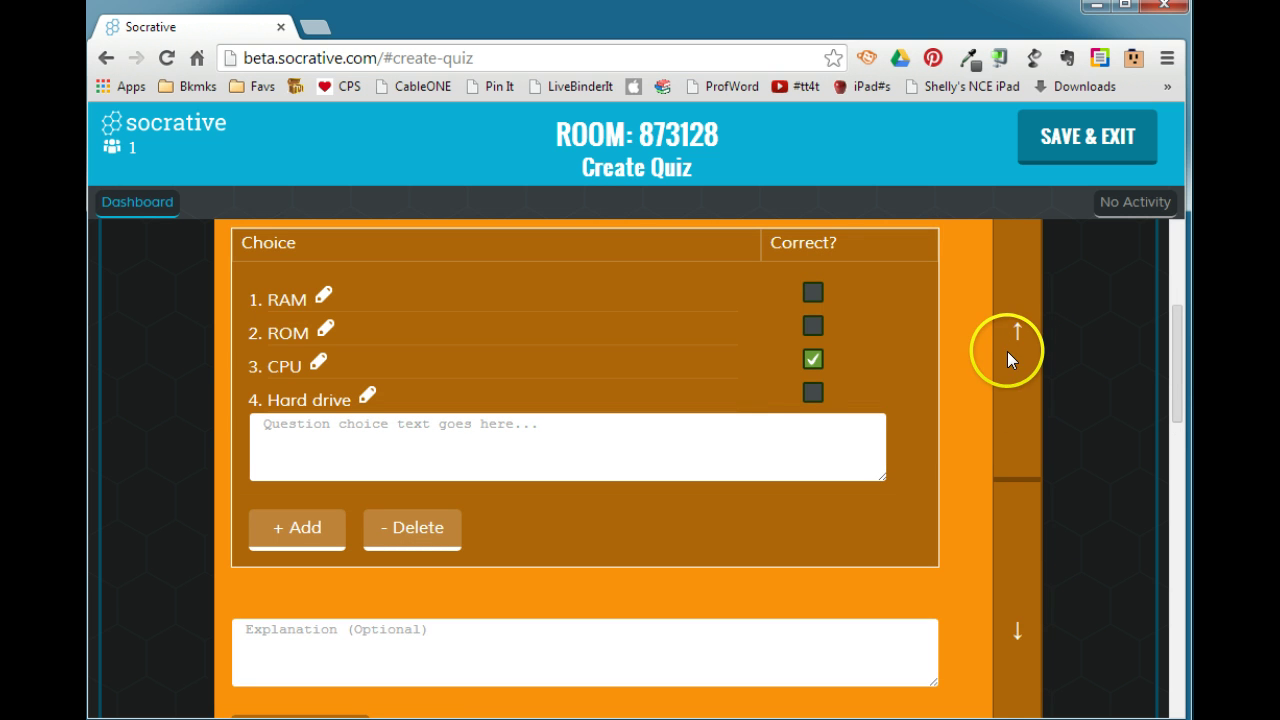
left_click_drag(1175, 367, 1180, 480)
scroll(640, 470, "down", 8)
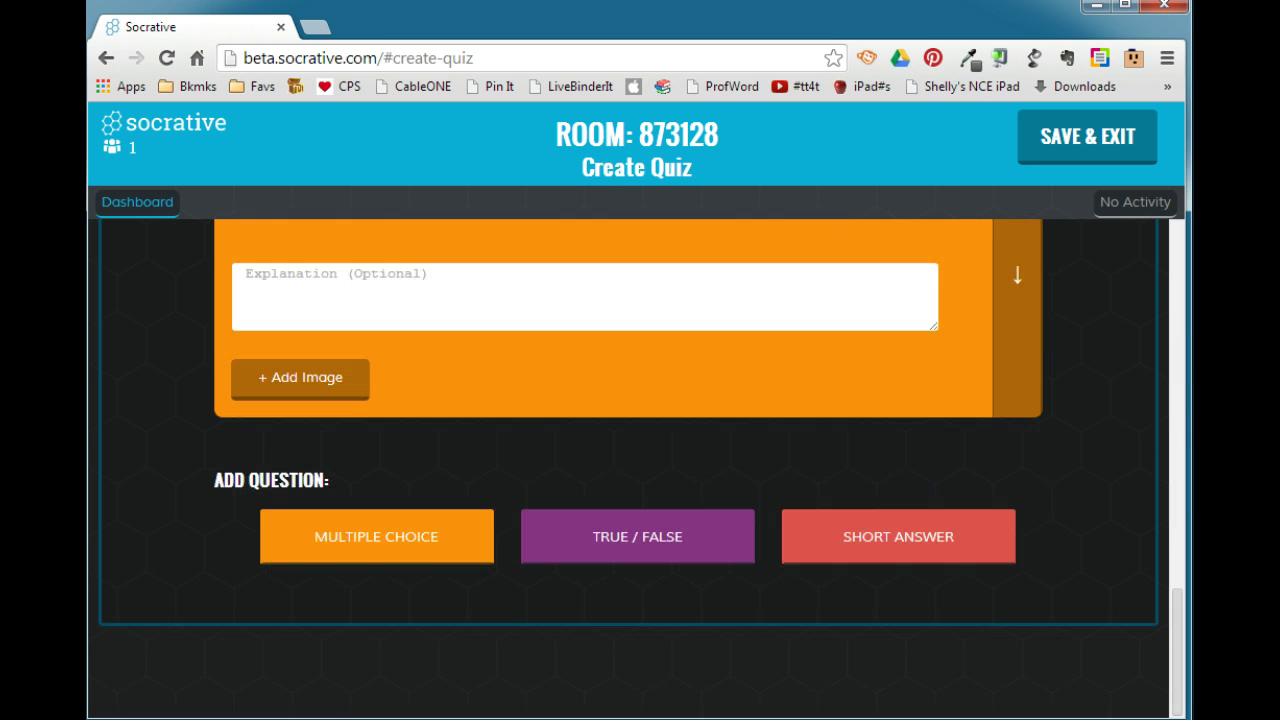
Step: Save the quiz, view the My Quizzes list, and return to the dashboard
left_click(1091, 140)
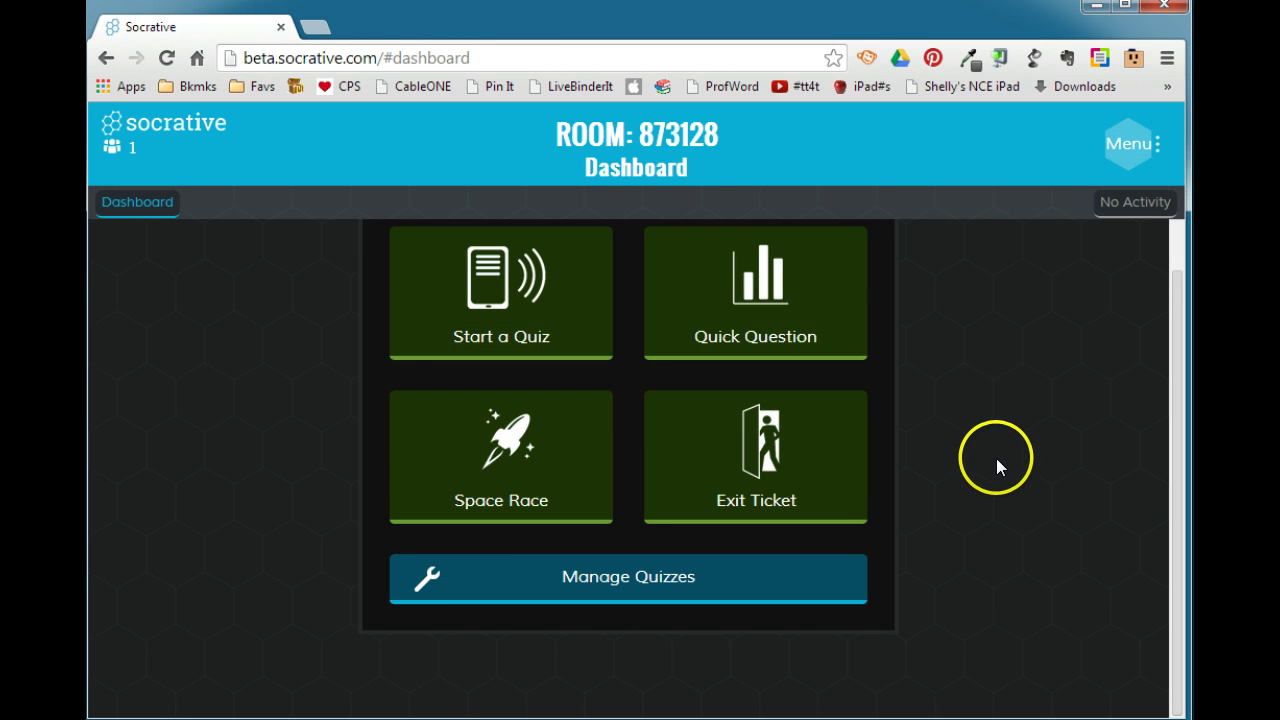
scroll(996, 459, "up", 1)
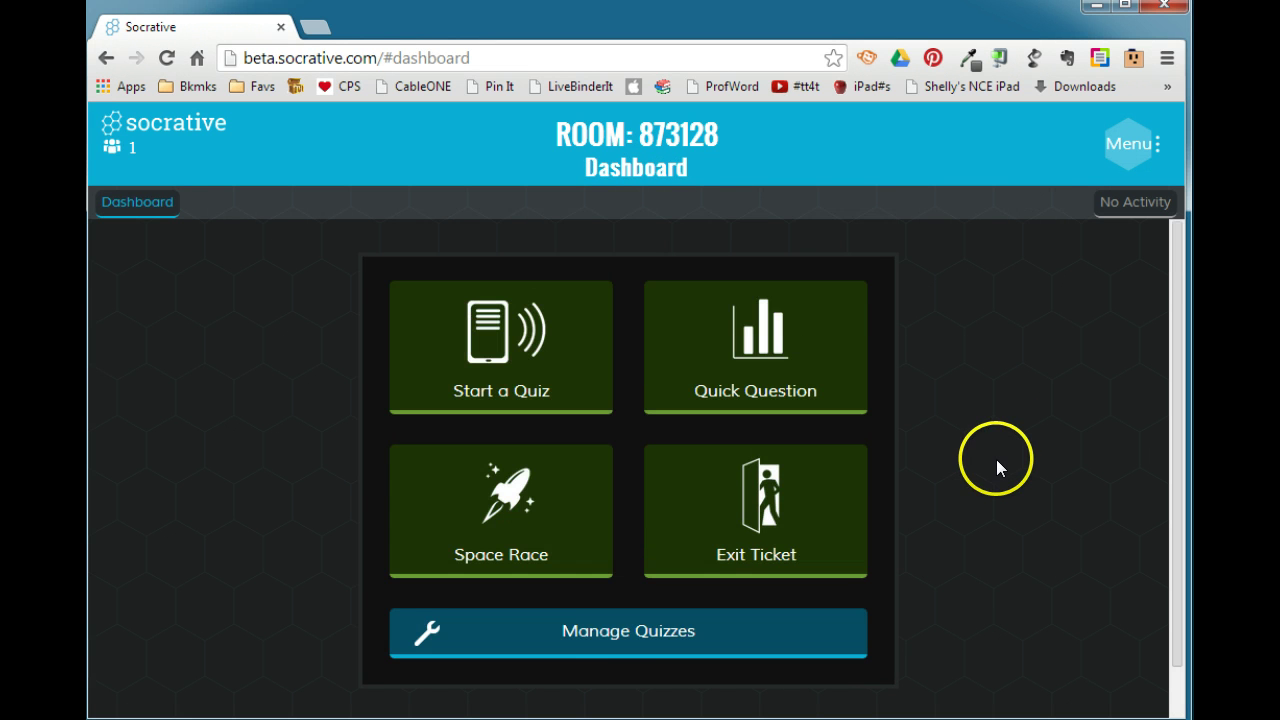
left_click(620, 634)
left_click(516, 487)
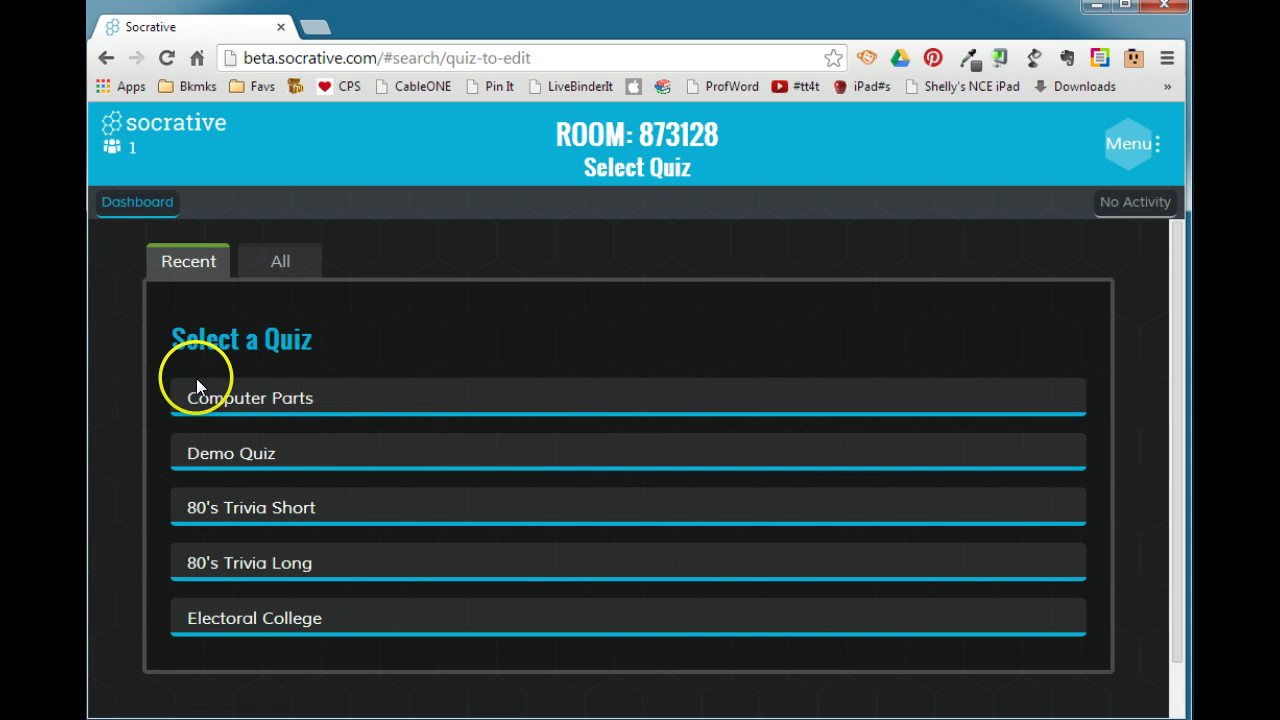
left_click(143, 208)
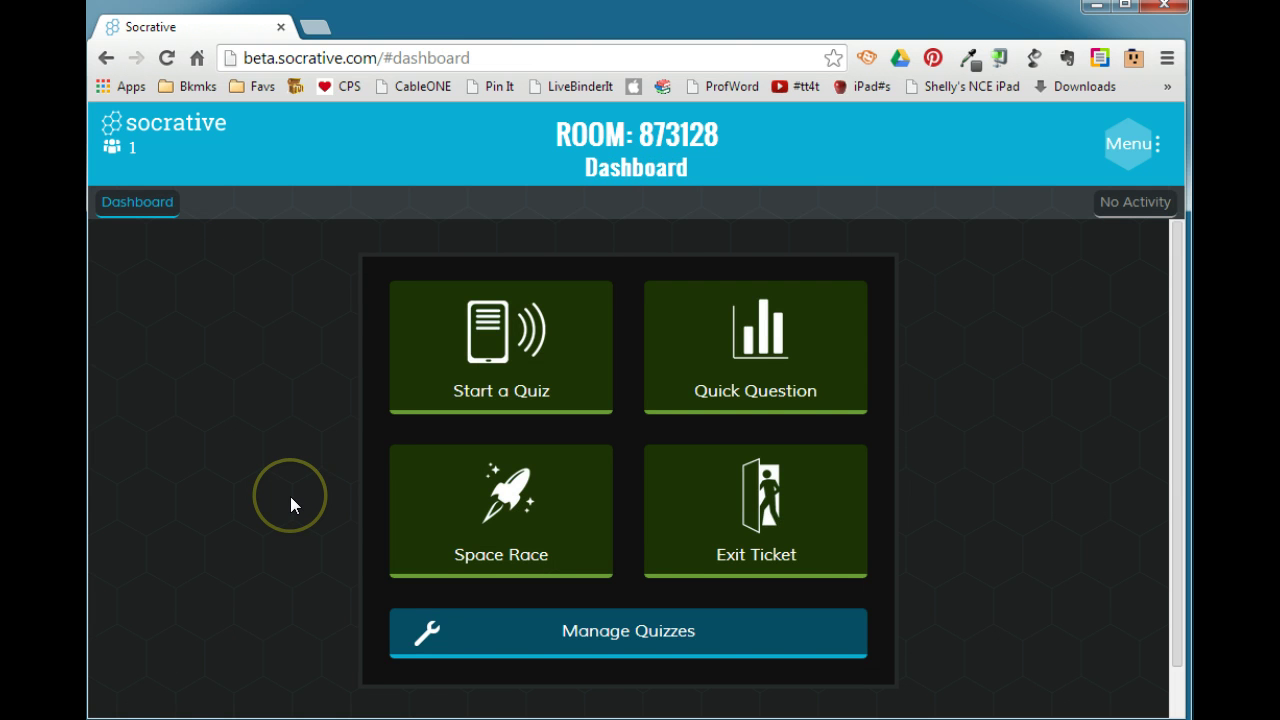
Step: Under Start a Quiz, compare the All and Recent lists and launch Computer Parts
left_click(494, 376)
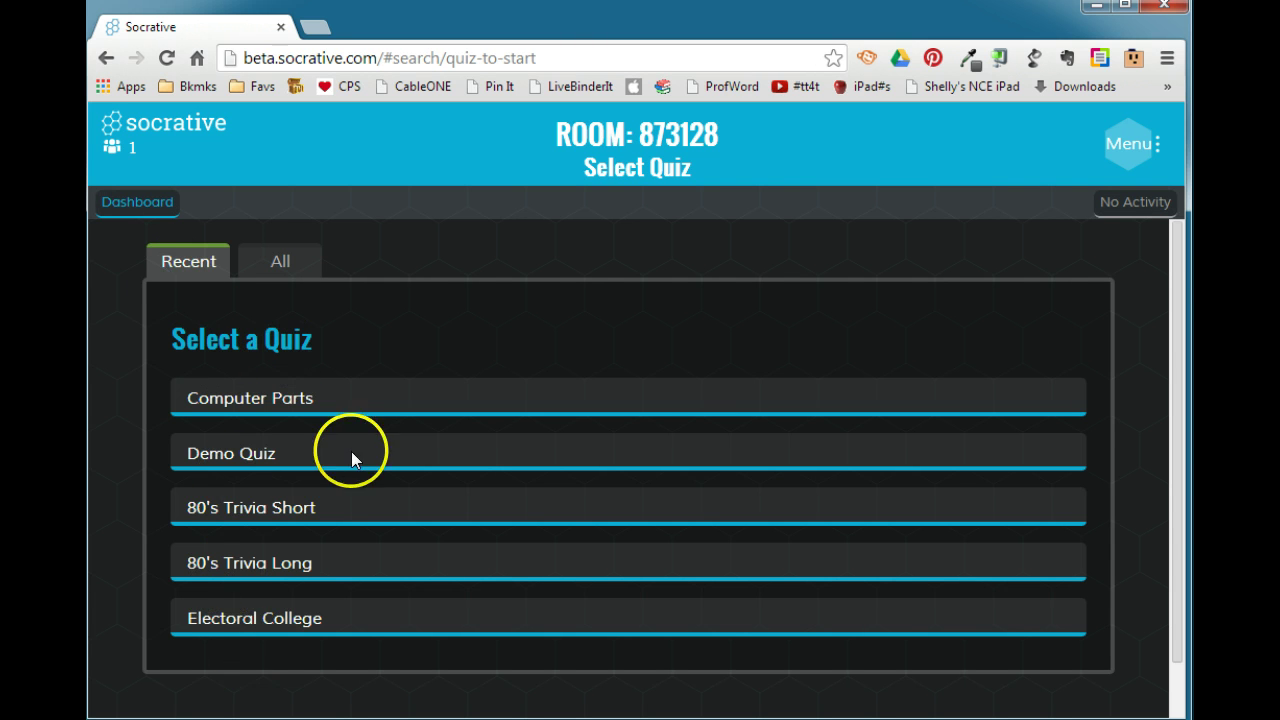
left_click(279, 261)
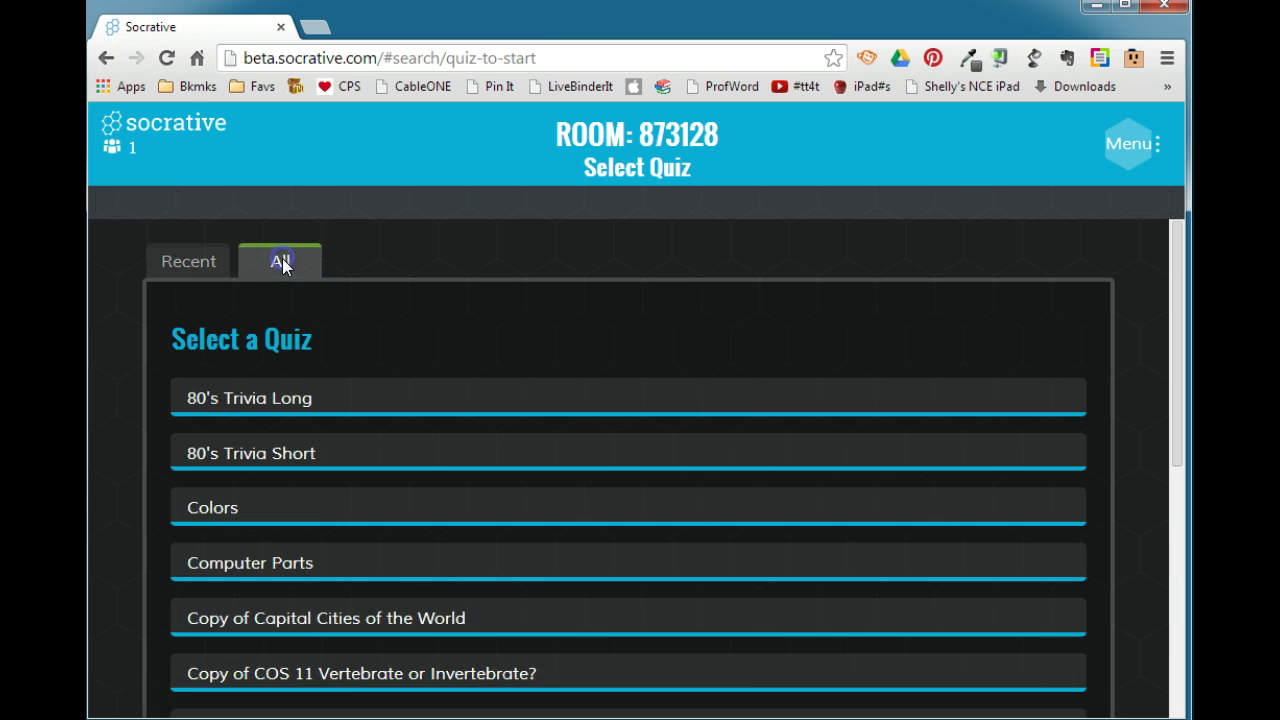
left_click(183, 261)
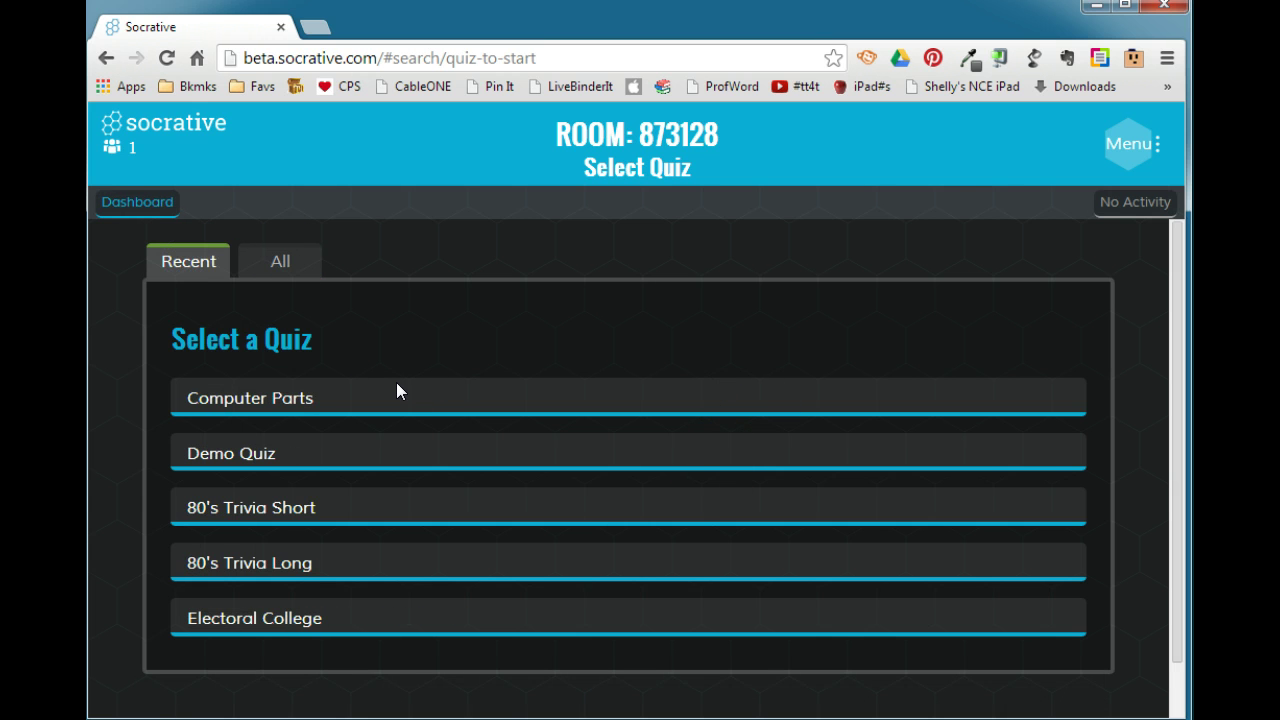
left_click(297, 399)
left_click(351, 449)
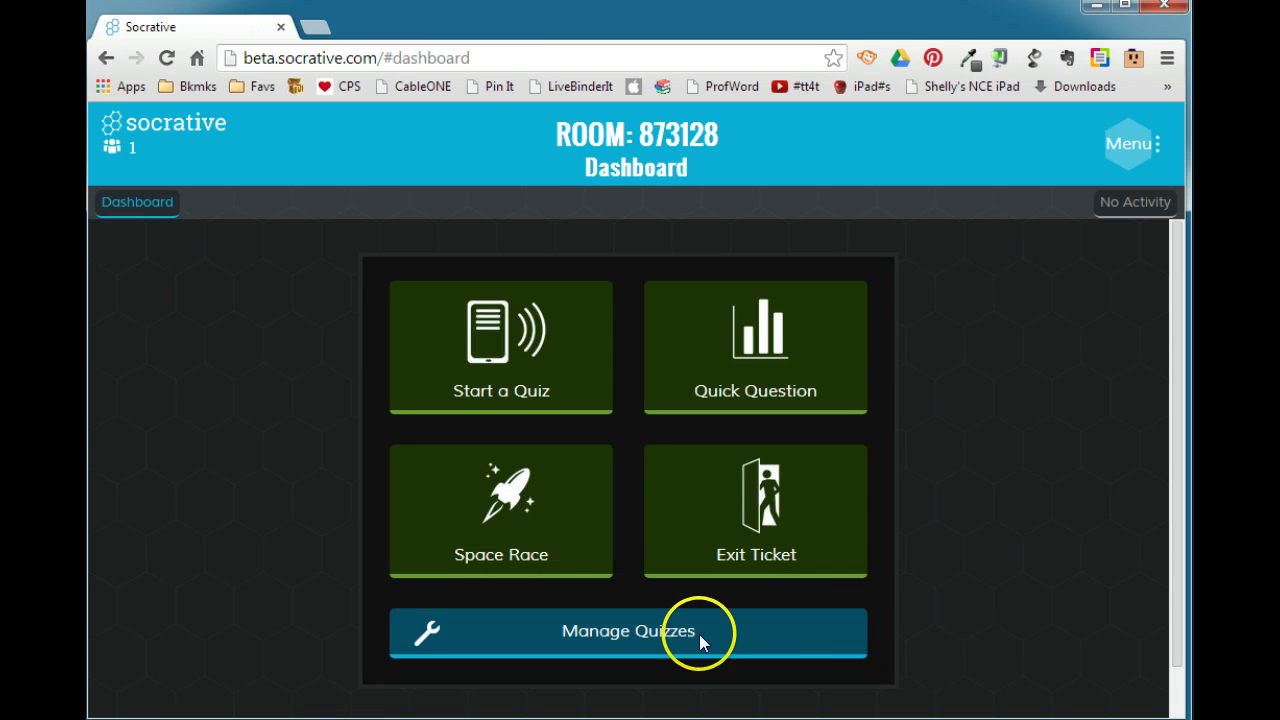
Step: Go to Manage Quizzes > My Quizzes and choose Edit on the Computer Parts row
left_click(634, 630)
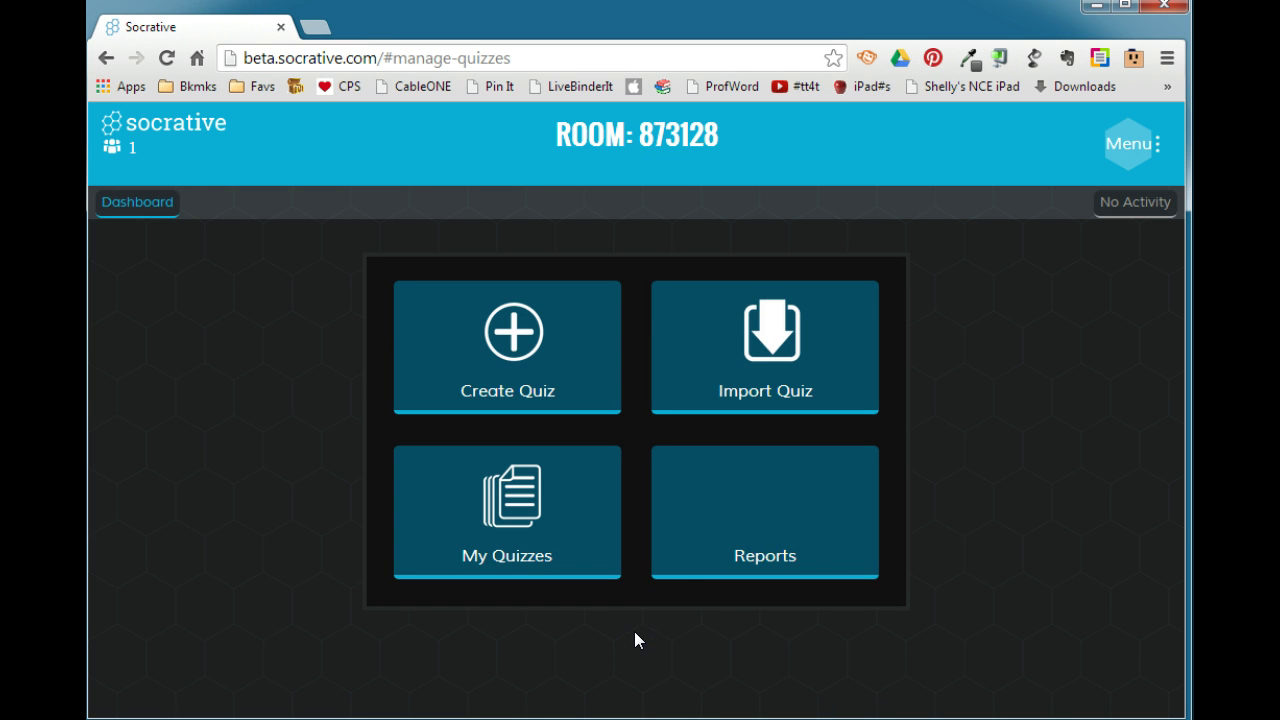
left_click(656, 627)
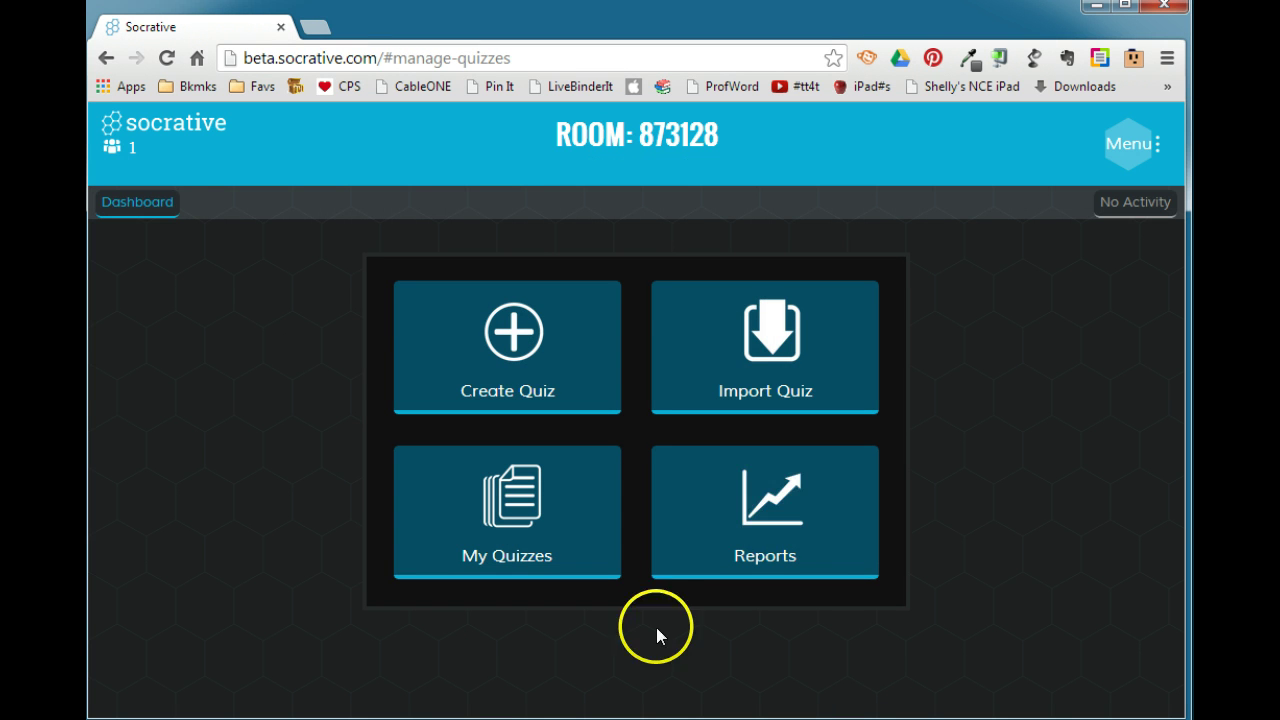
left_click(528, 505)
left_click(322, 400)
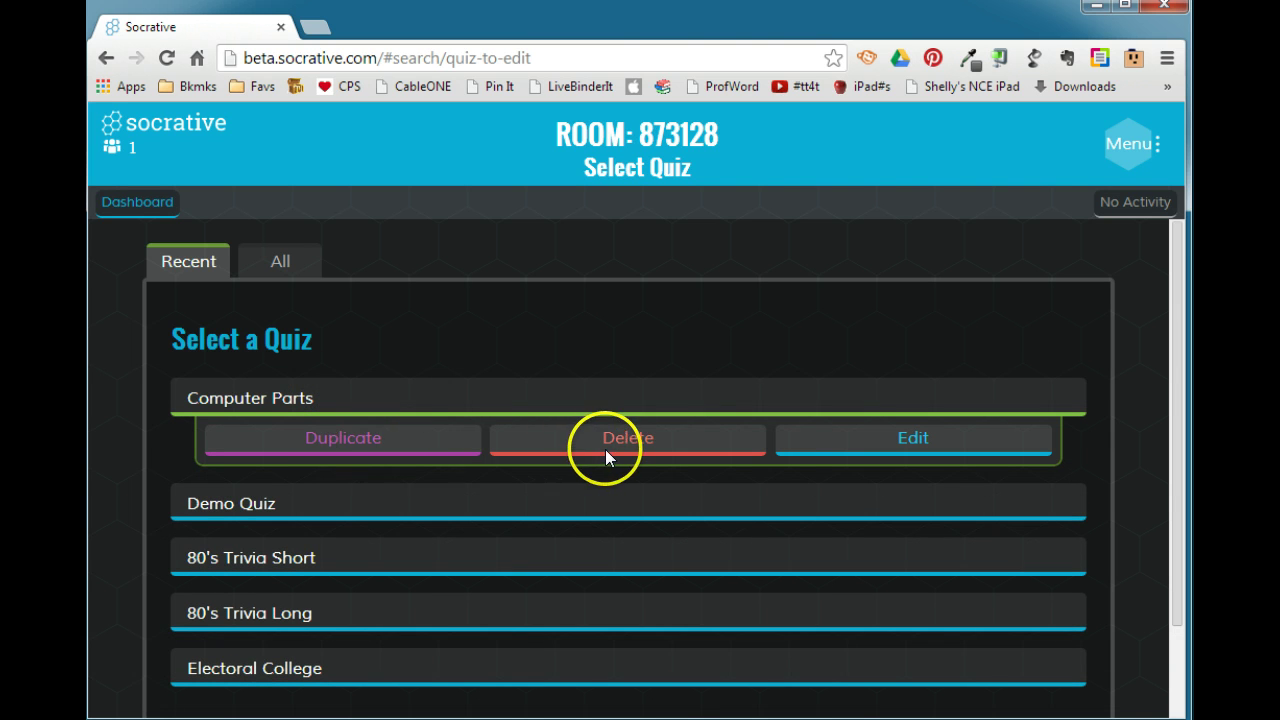
left_click(921, 441)
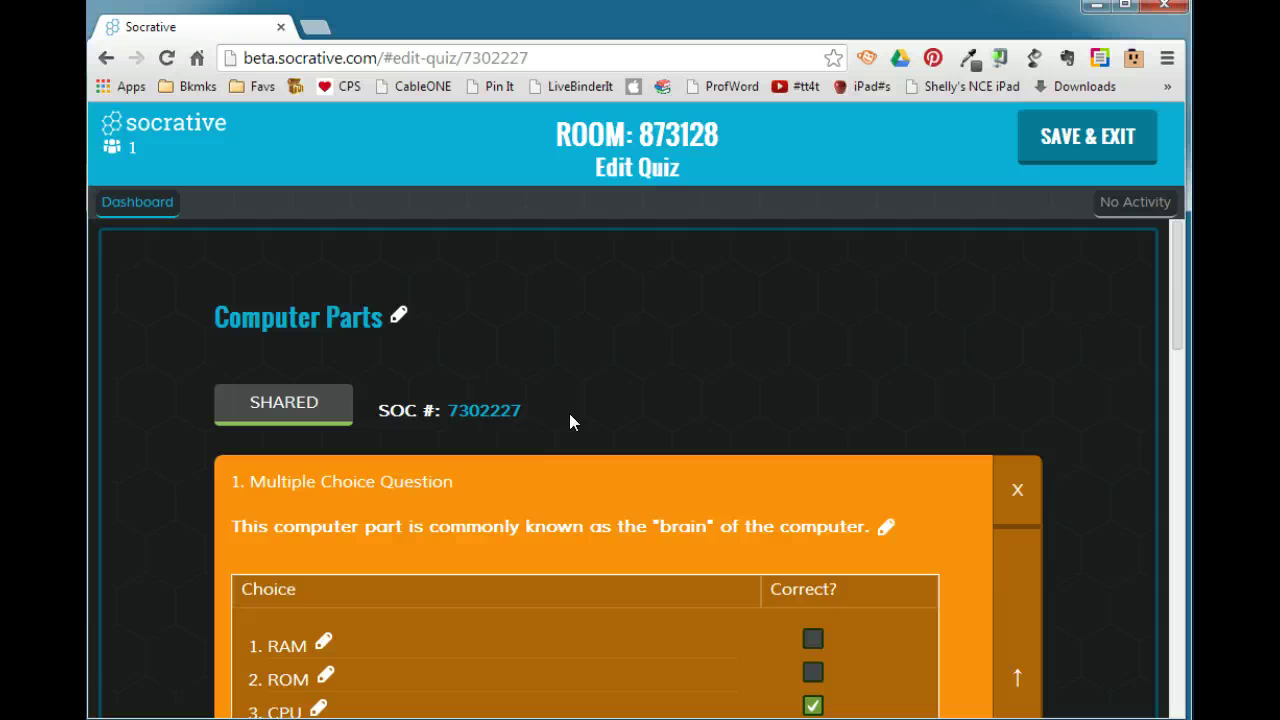
Step: Save and exit the quiz, then go to Manage Quizzes > Import Quiz
left_click(1037, 157)
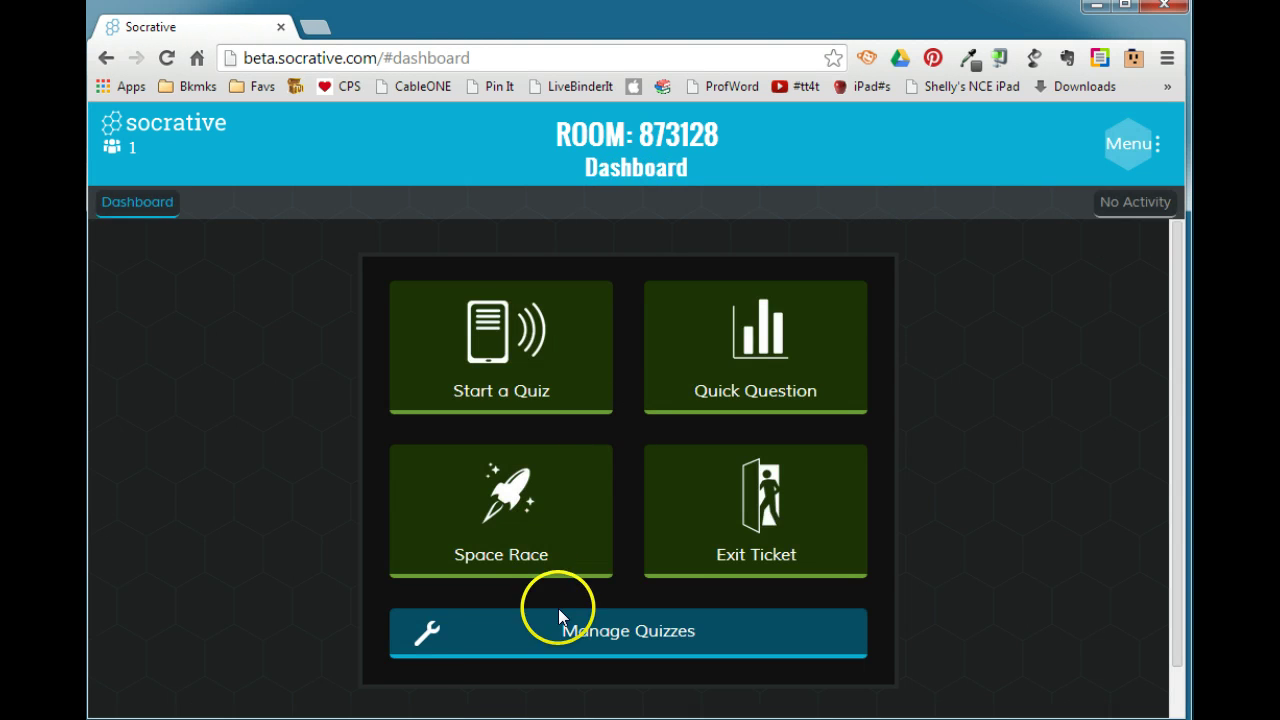
left_click(558, 630)
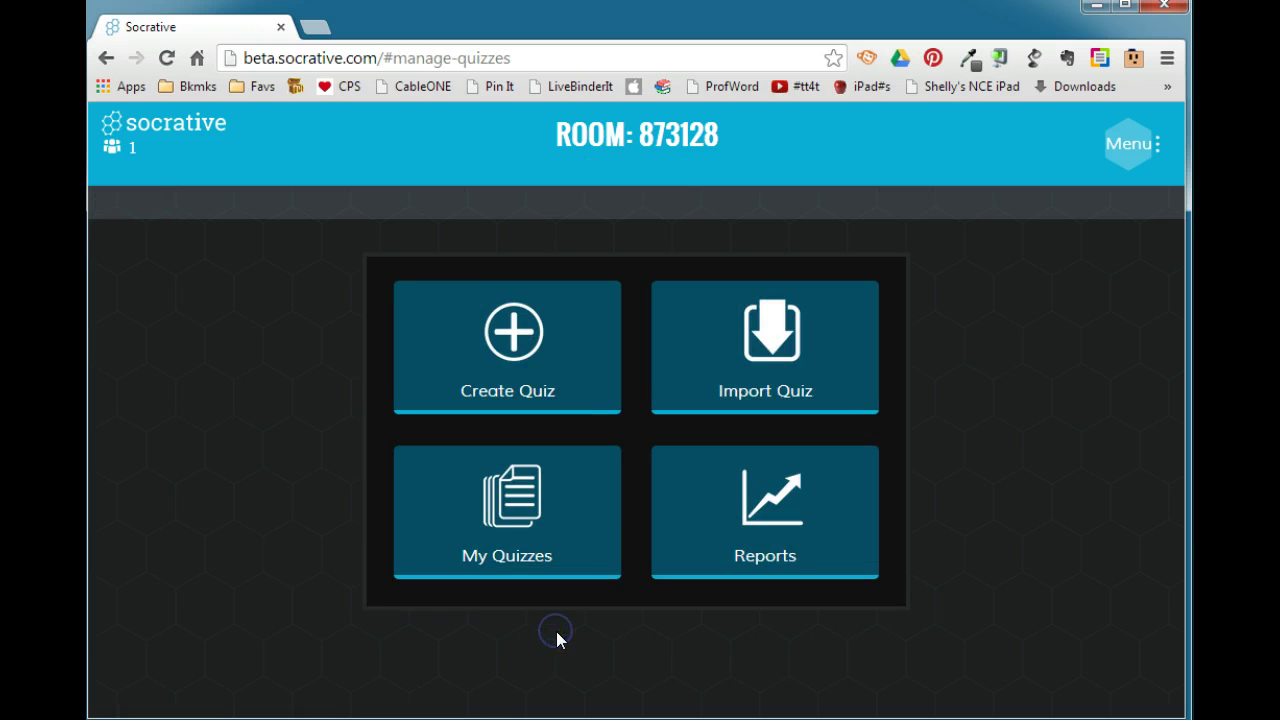
left_click(773, 365)
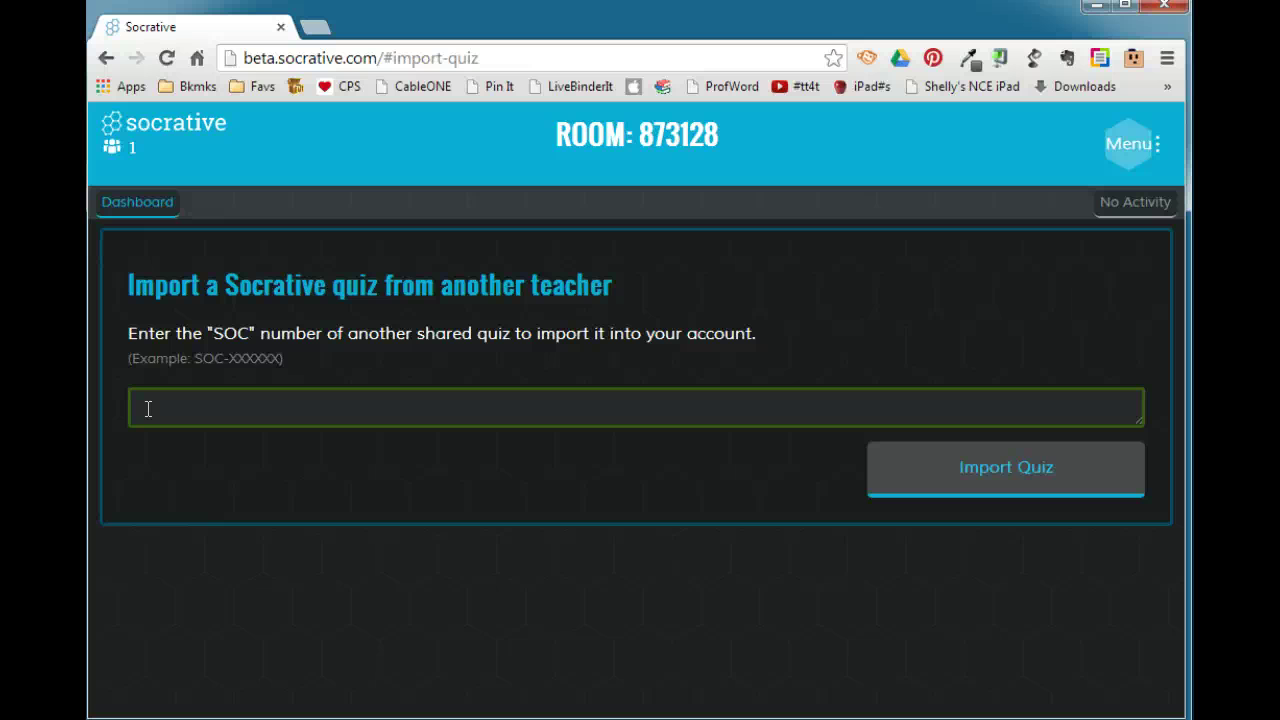
Step: Return to the dashboard and open Manage Quizzes > Reports
left_click(151, 213)
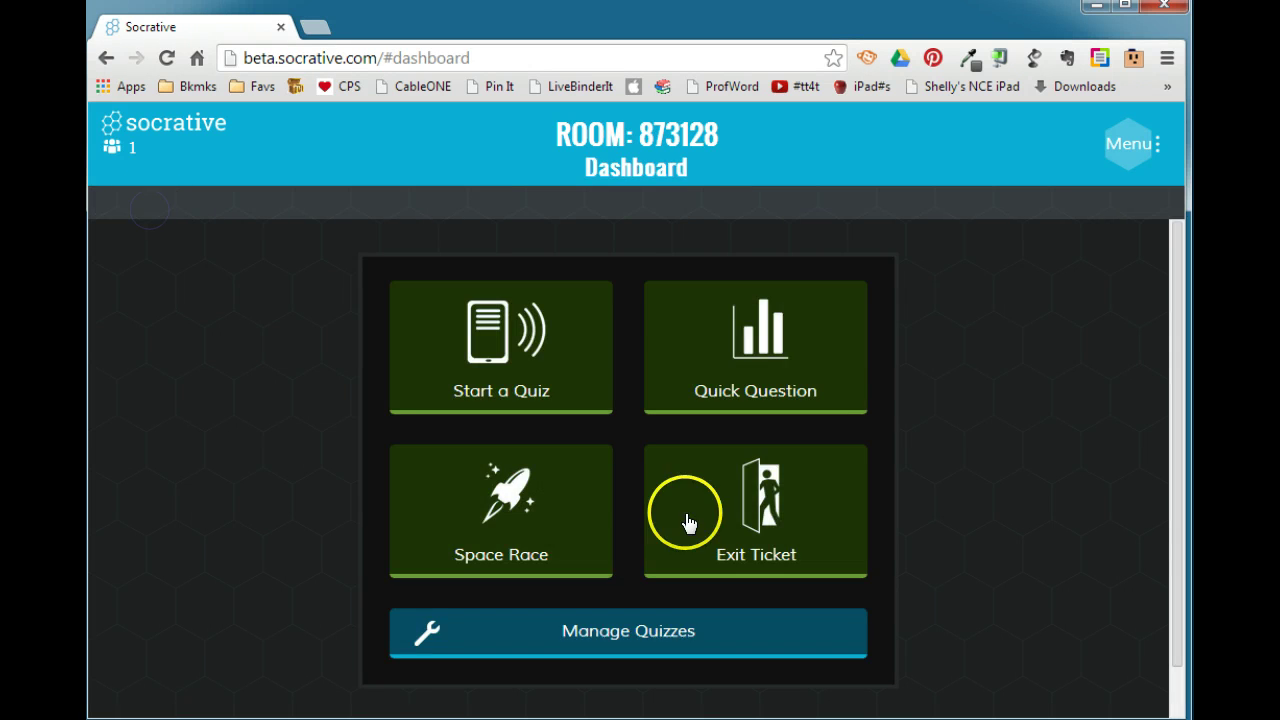
left_click(641, 628)
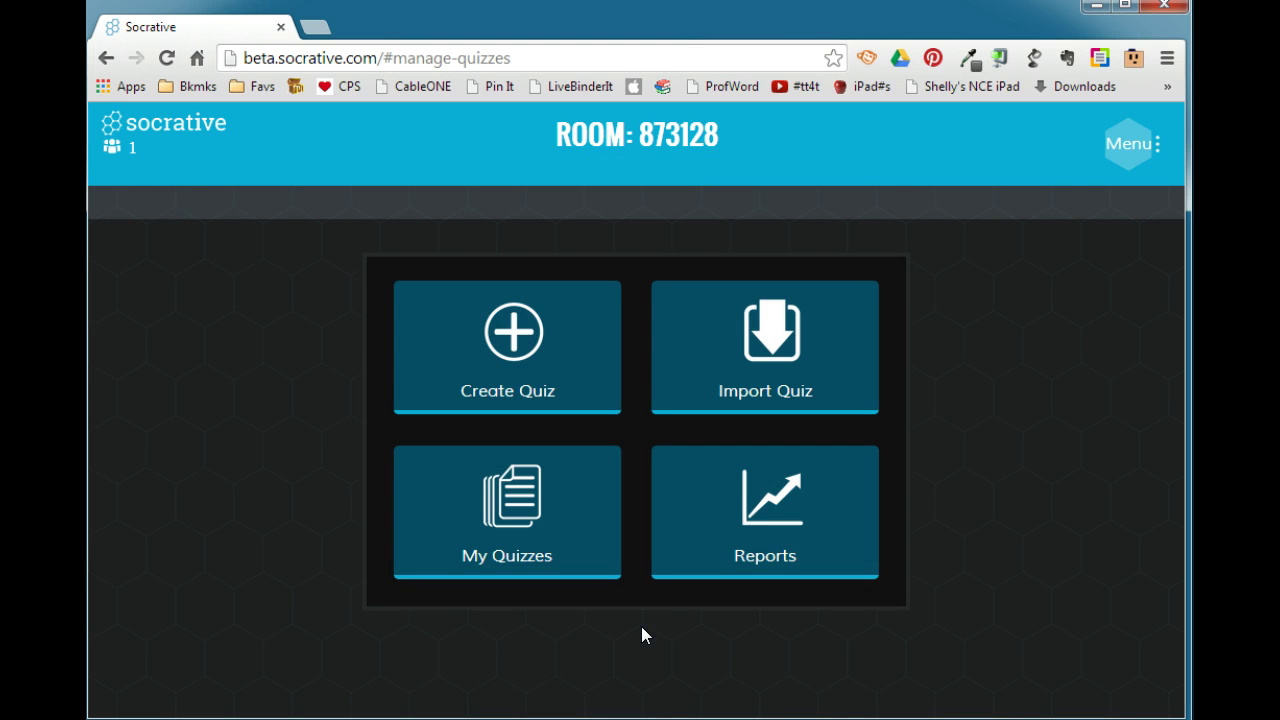
left_click(782, 508)
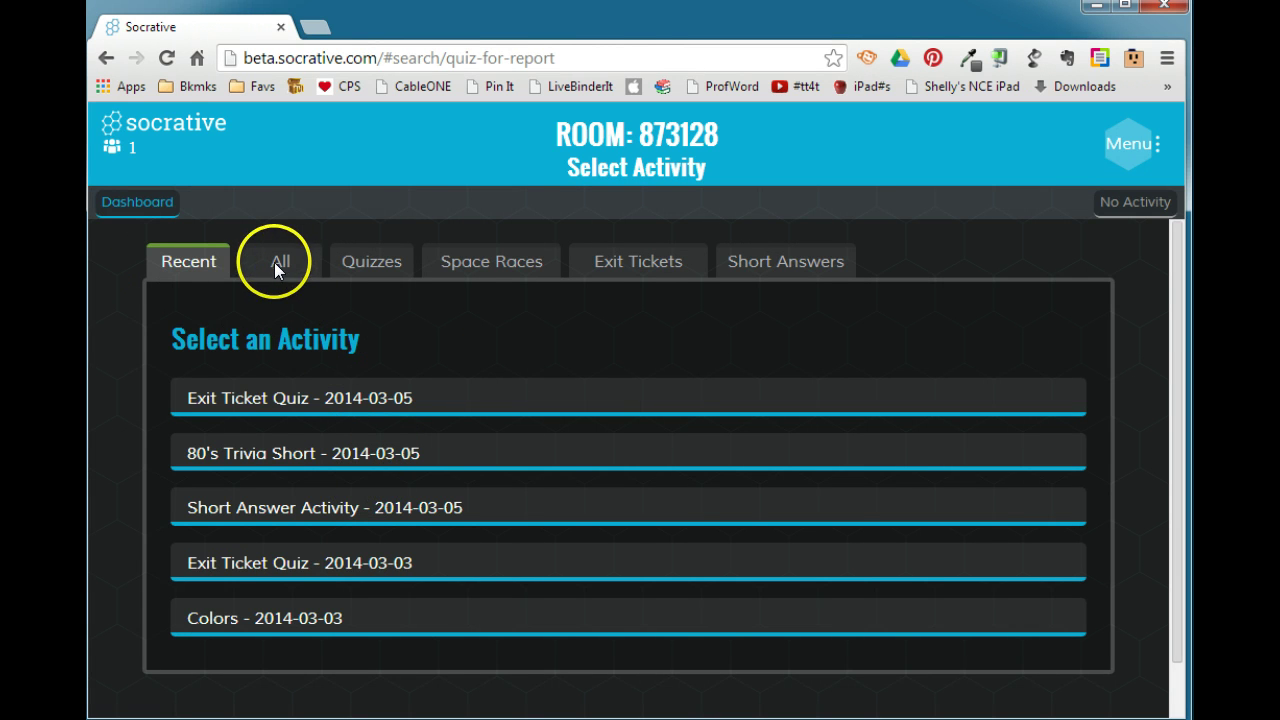
Step: Filter reports by Quizzes, Space Races, Exit Tickets and Short Answers, then return to Manage Quizzes
left_click(388, 263)
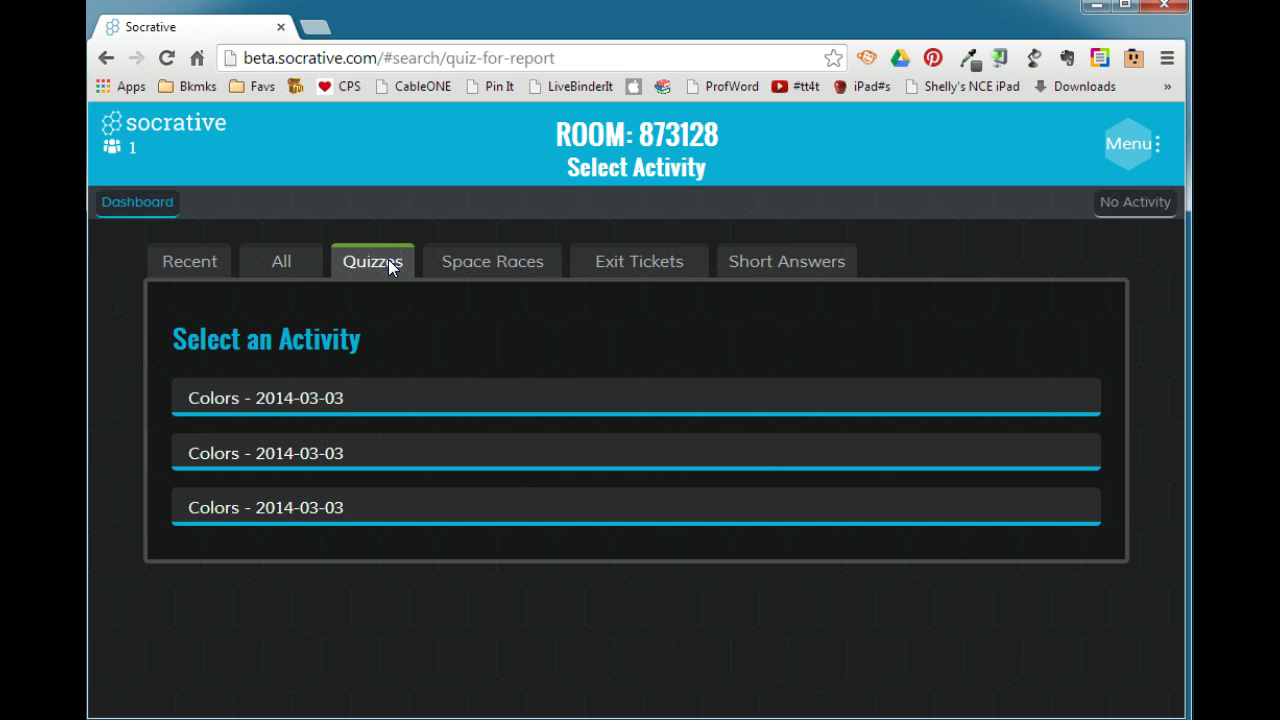
left_click(491, 270)
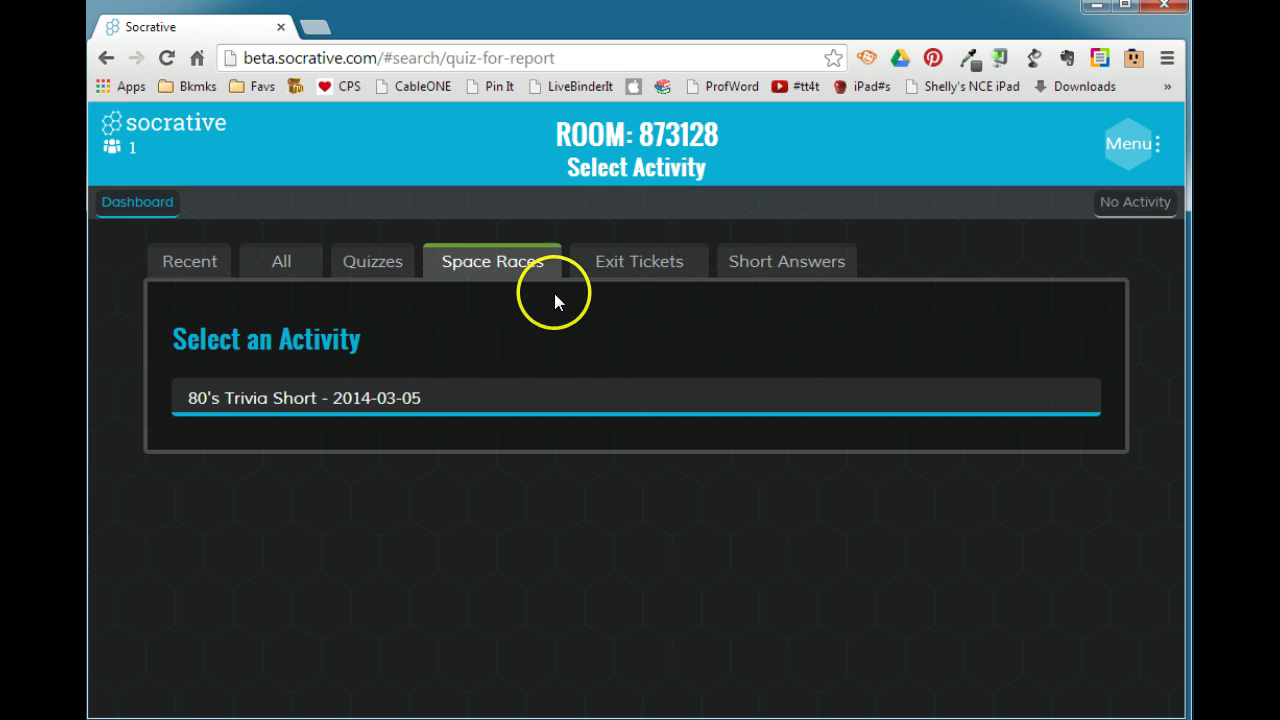
left_click(660, 262)
left_click(785, 267)
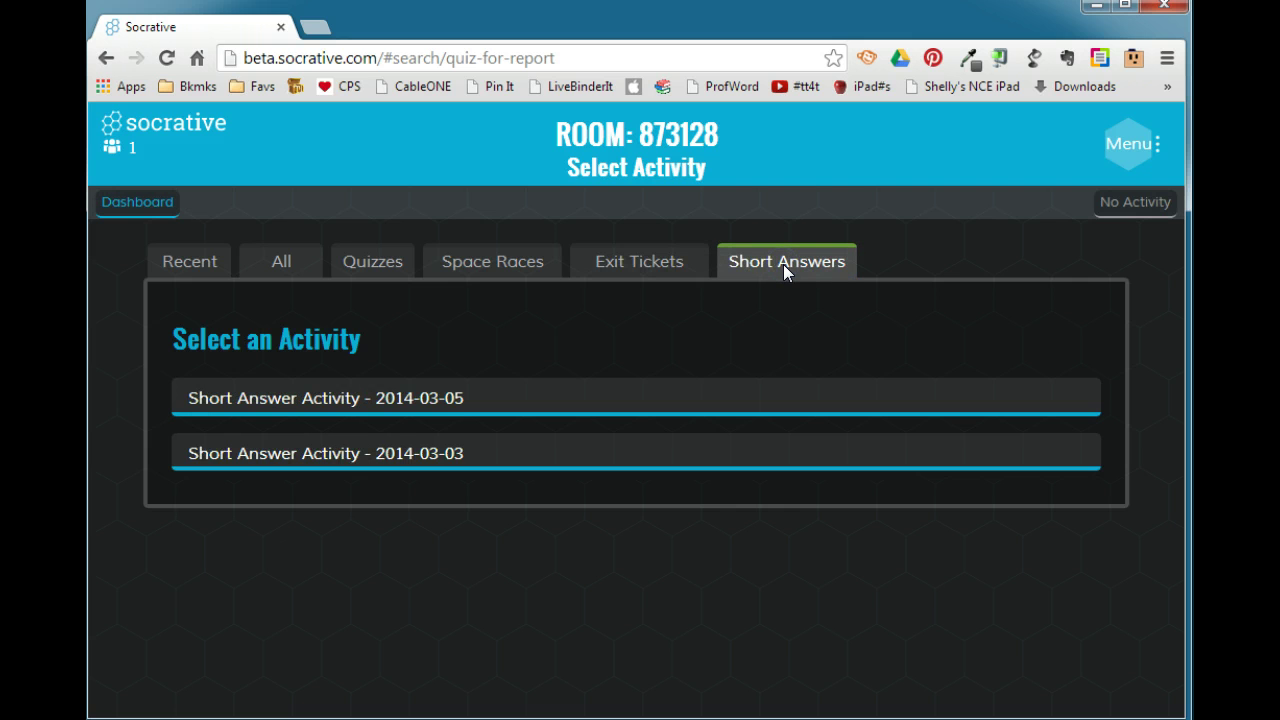
left_click(137, 202)
left_click(612, 633)
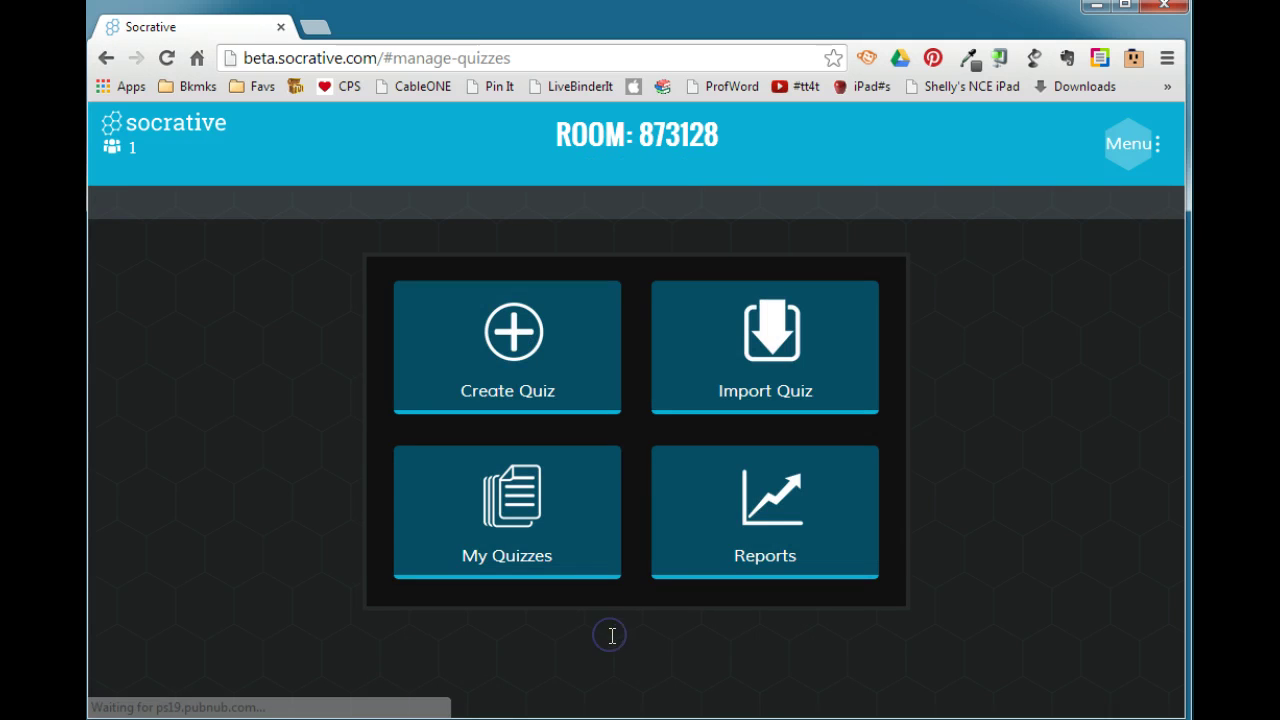